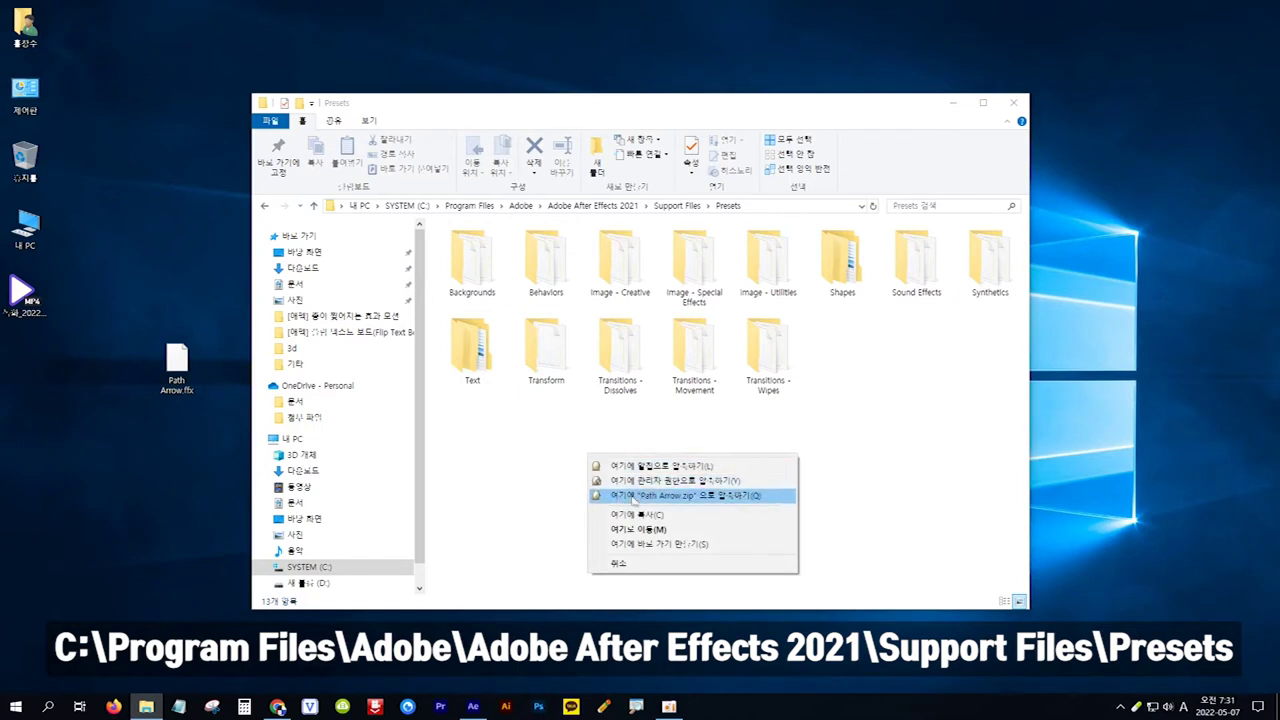
Move Path Arrow.ffx into the After Effects 2021 Presets folder, granting administrator permission for the move.
{"action": "left_click", "coordinate": [645, 529]}
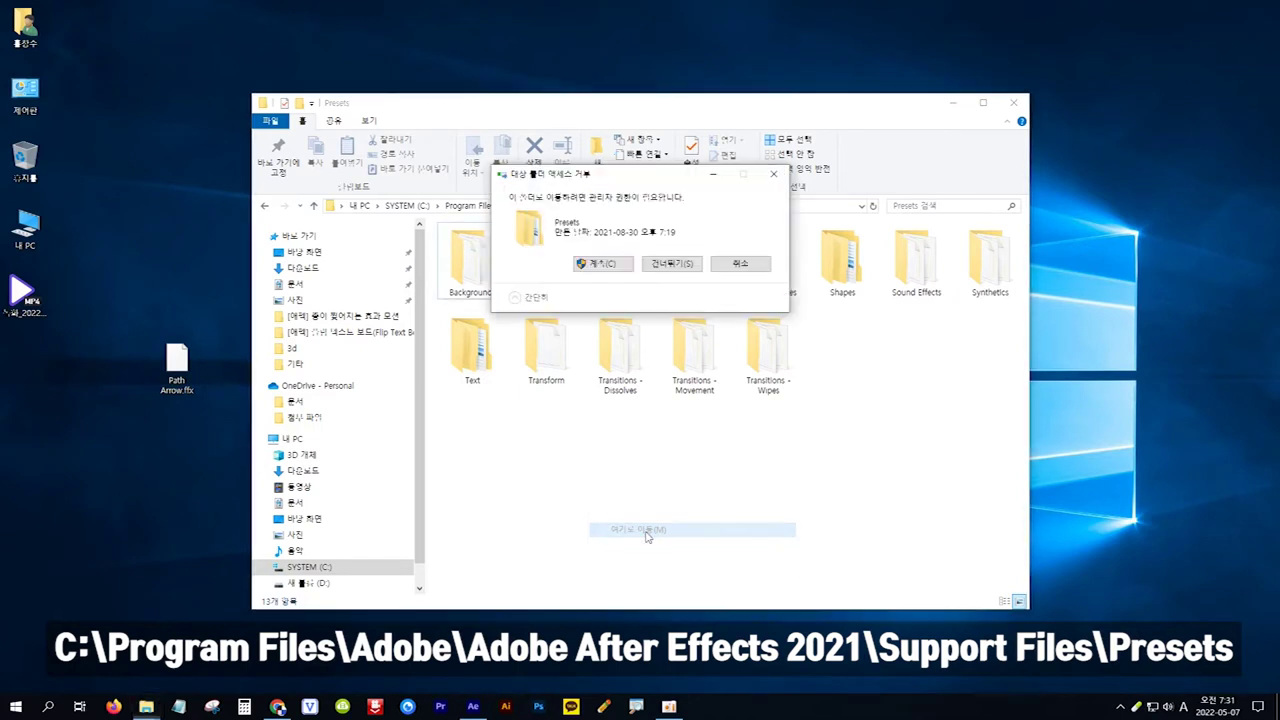
{"action": "left_click", "coordinate": [593, 263]}
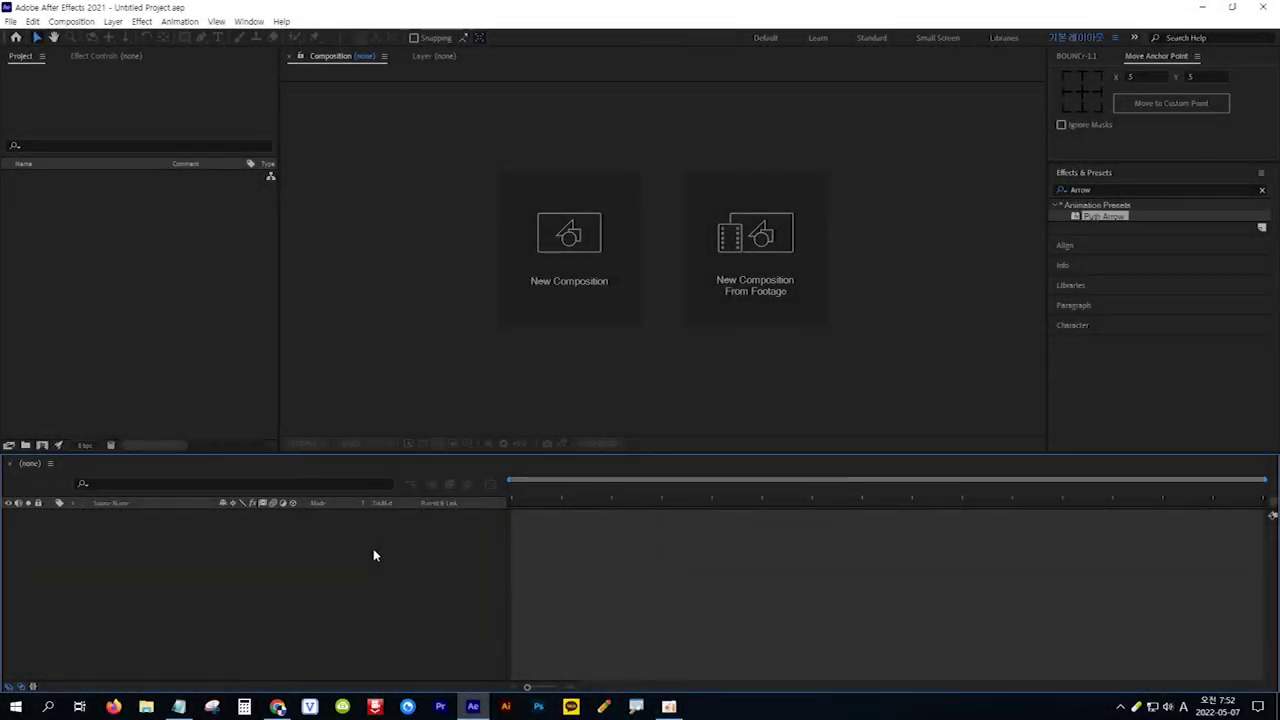
In After Effects, create a composition with the HDTV 1080 29.97 preset and a 10-second duration.
{"action": "left_click", "coordinate": [572, 254]}
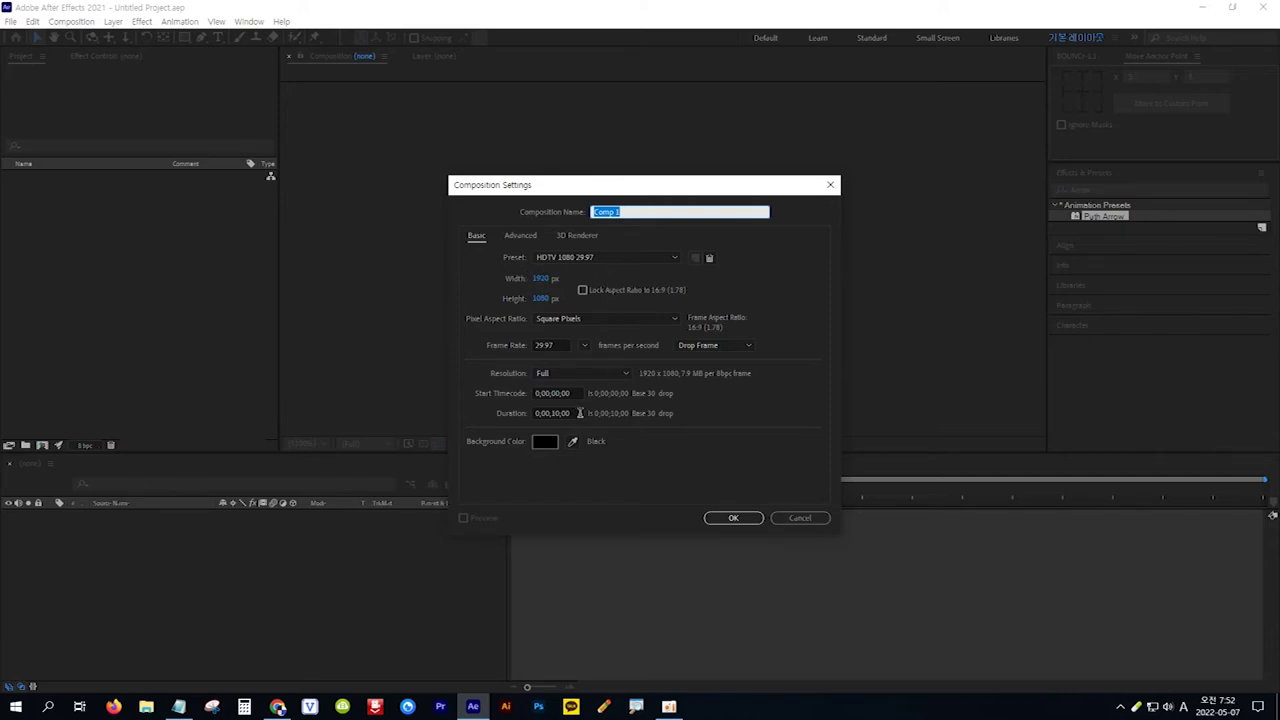
{"action": "left_click", "coordinate": [745, 518]}
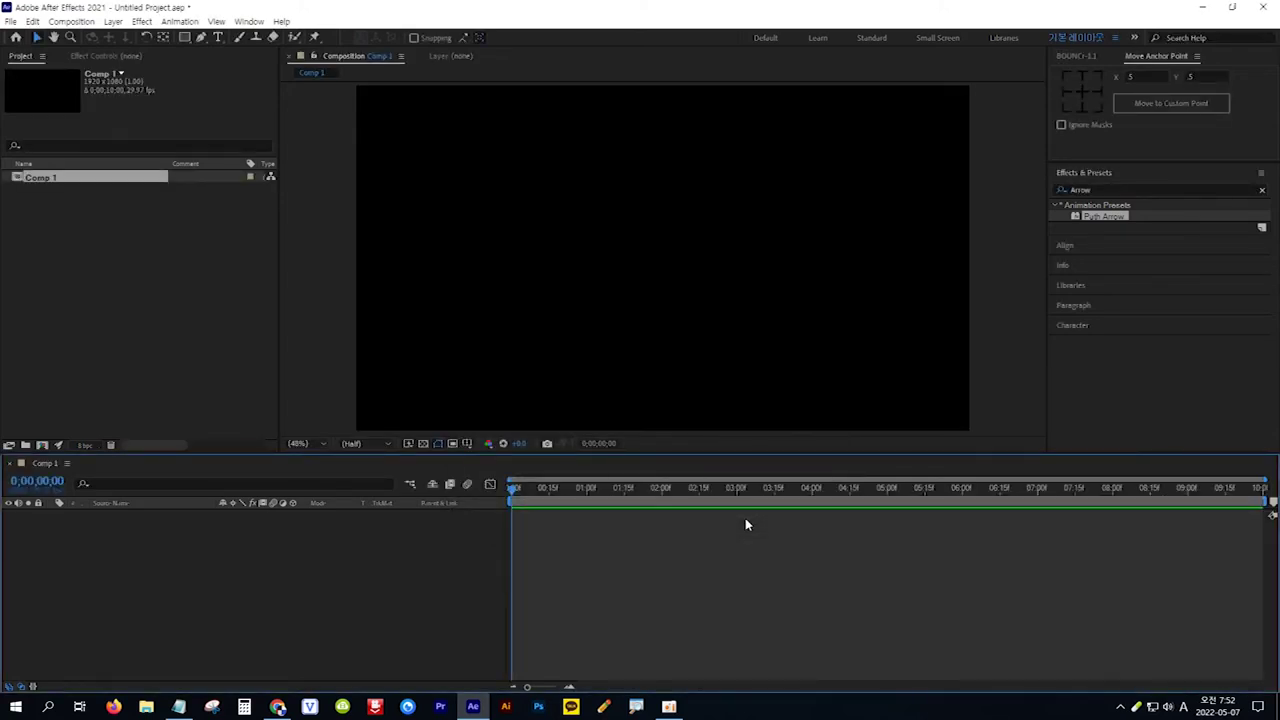
Apply the Path Arrow animation preset to the empty composition and shift the new arrow left across the frame.
{"action": "left_click", "coordinate": [181, 709]}
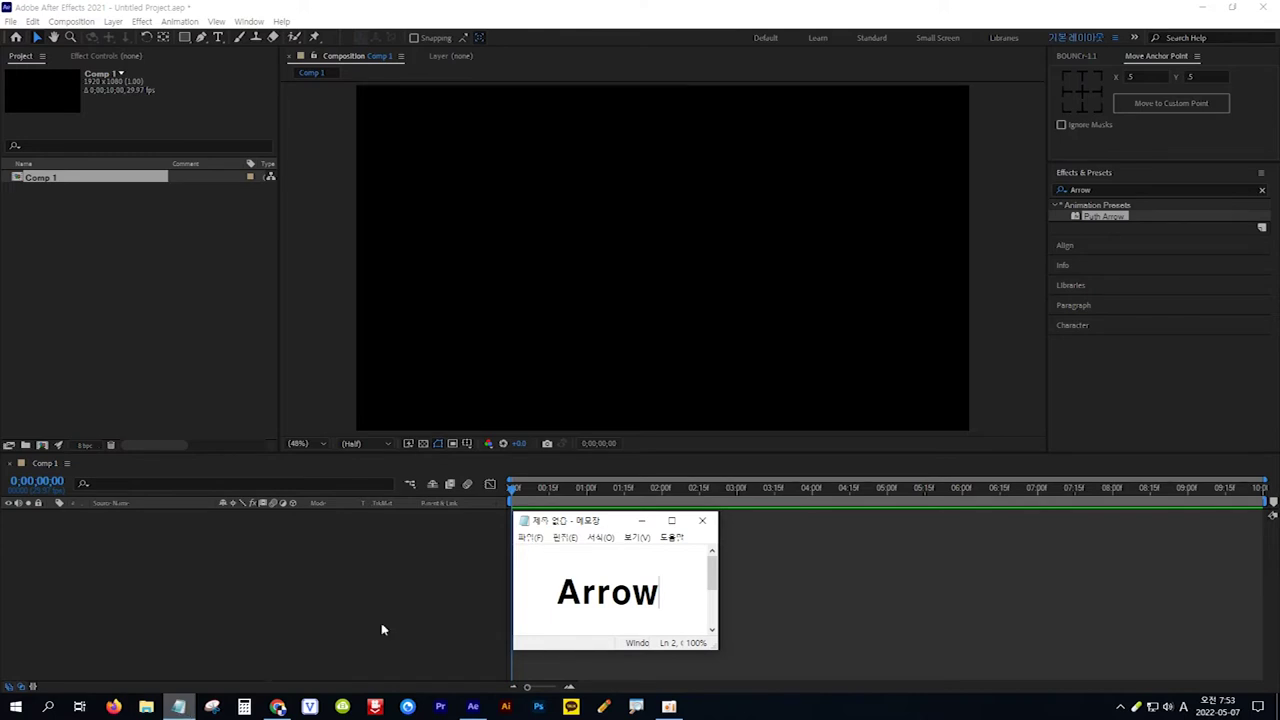
{"action": "left_click", "coordinate": [1108, 220]}
{"action": "left_click_drag", "start_coordinate": [1108, 220], "coordinate": [680, 272]}
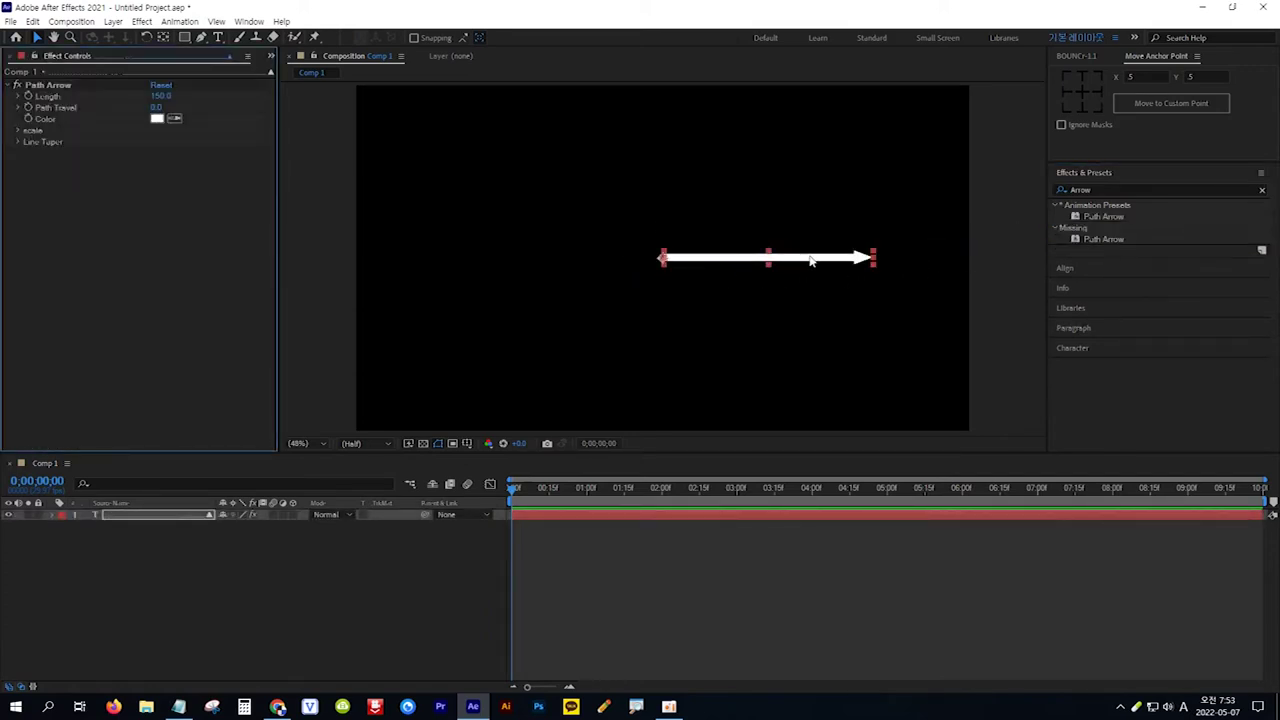
{"action": "left_click_drag", "start_coordinate": [766, 262], "coordinate": [589, 258]}
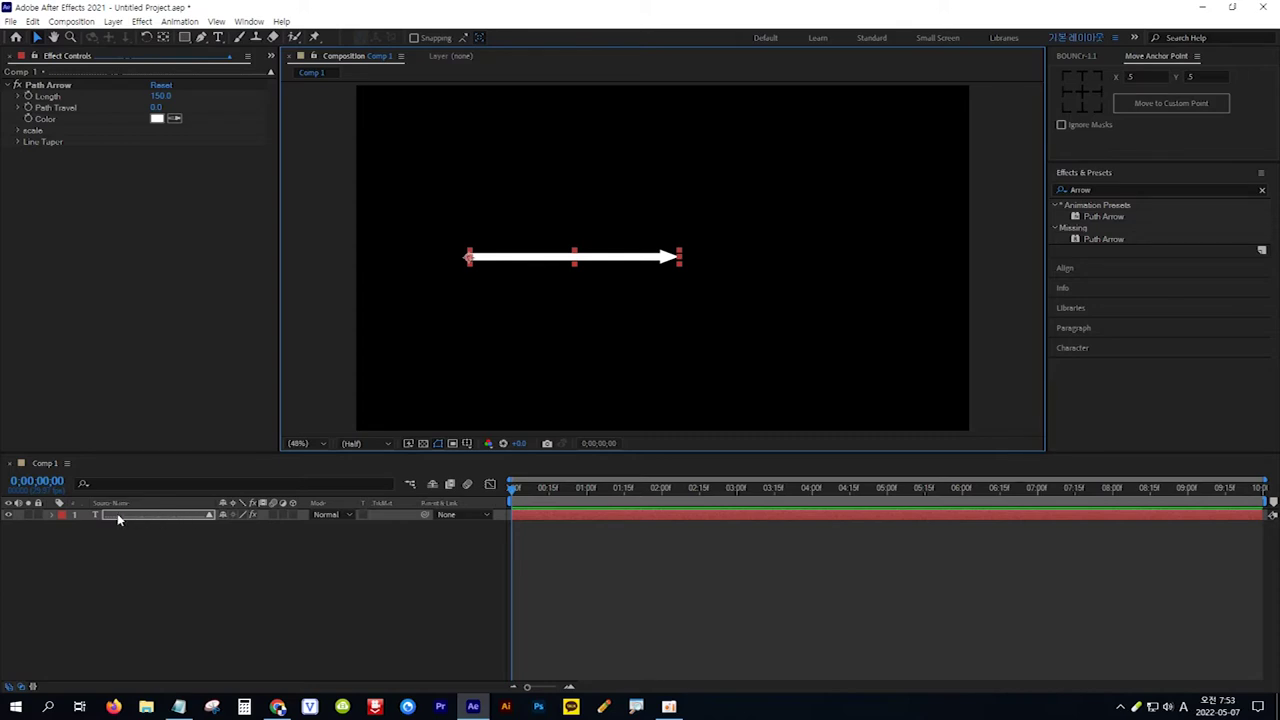
Rename the arrow's text layer to 화살표.
{"action": "left_click", "coordinate": [177, 519]}
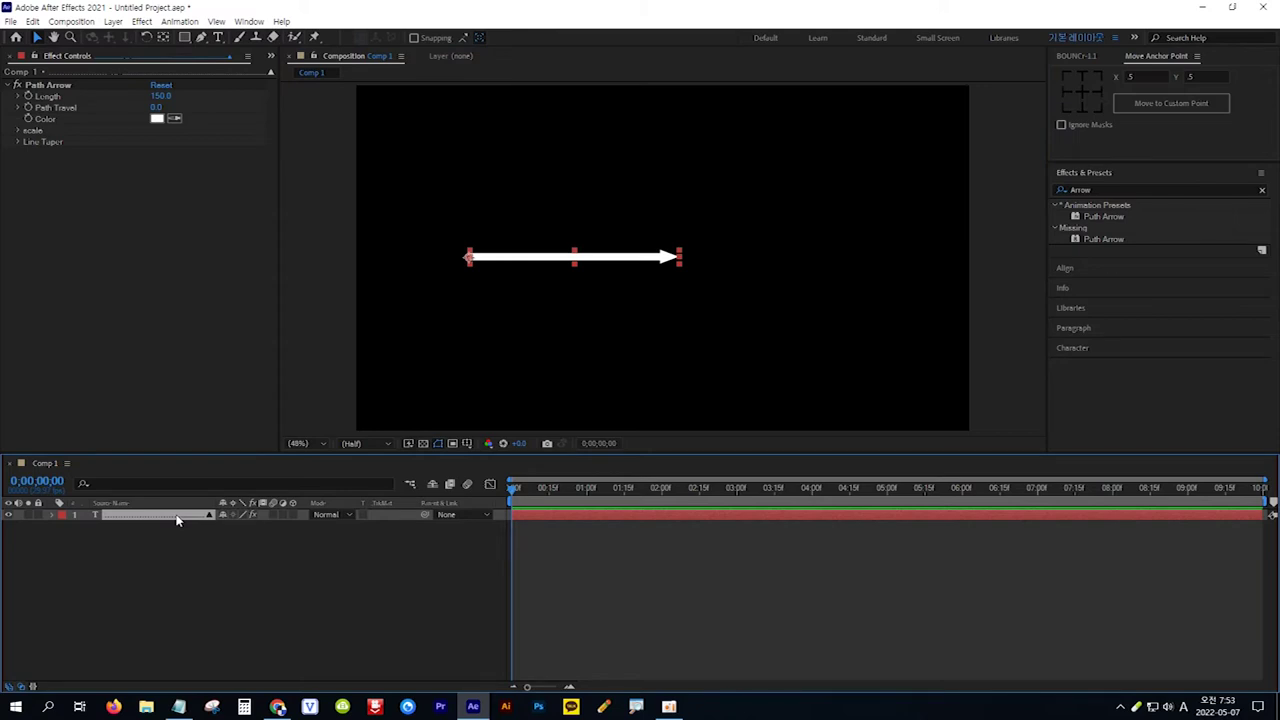
{"action": "key", "text": "Return"}
{"action": "key", "text": "BackSpace"}
{"action": "type", "text": "화살표"}
{"action": "key", "text": "Return"}
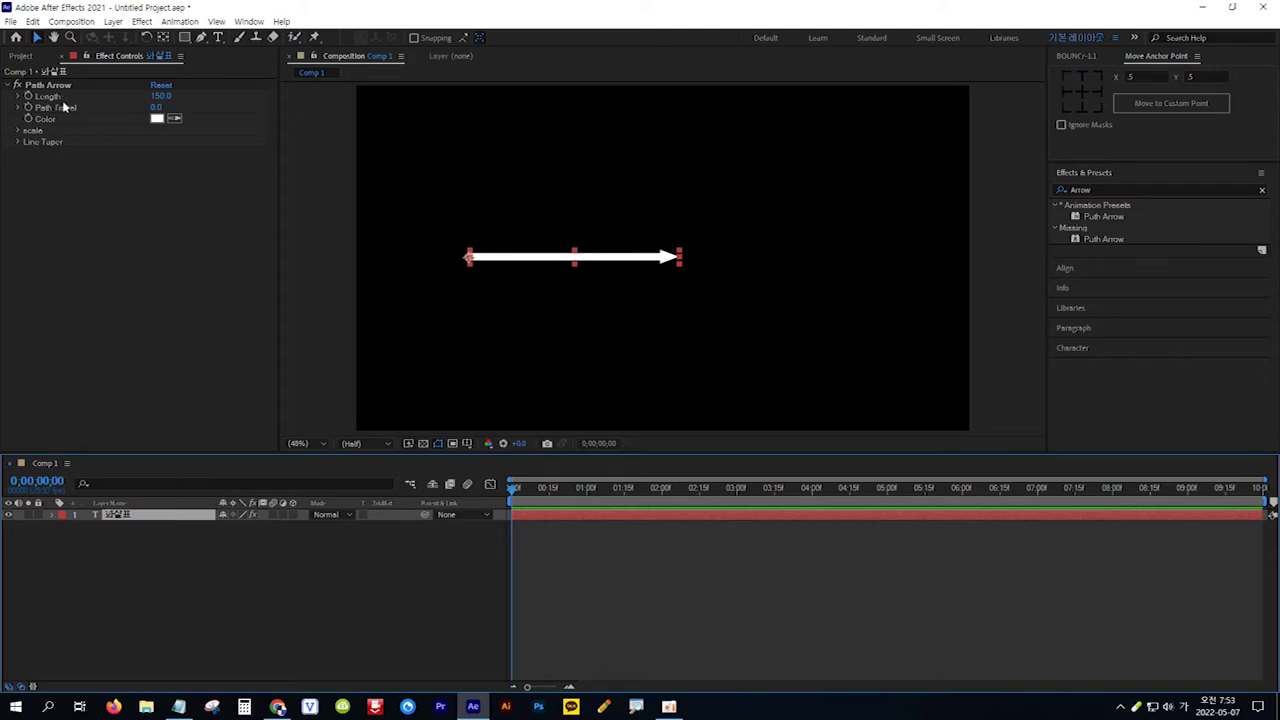
Set the Path Arrow effect's Length to 192 and its Path Travel to -21.
{"action": "left_click_drag", "start_coordinate": [160, 96], "coordinate": [187, 98]}
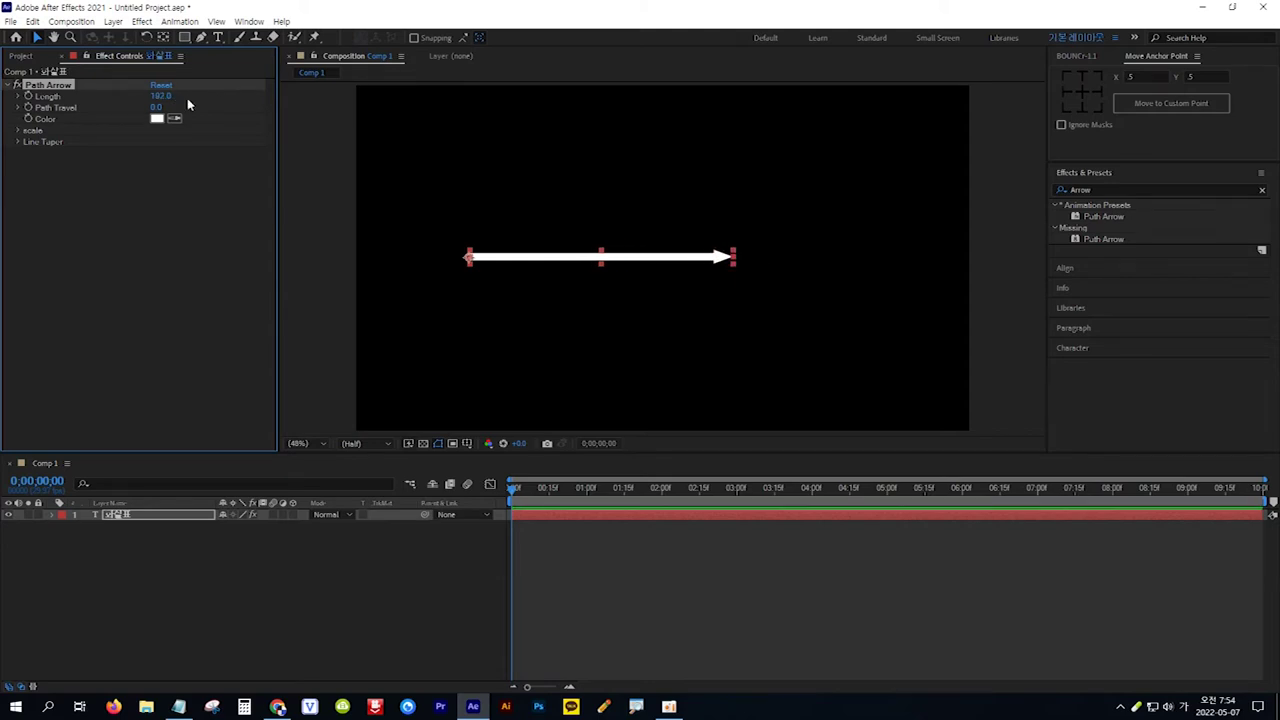
{"action": "mouse_move", "coordinate": [156, 108]}
{"action": "left_mouse_down"}
{"action": "mouse_move", "coordinate": [196, 112]}
{"action": "mouse_move", "coordinate": [145, 118]}
{"action": "left_mouse_up"}
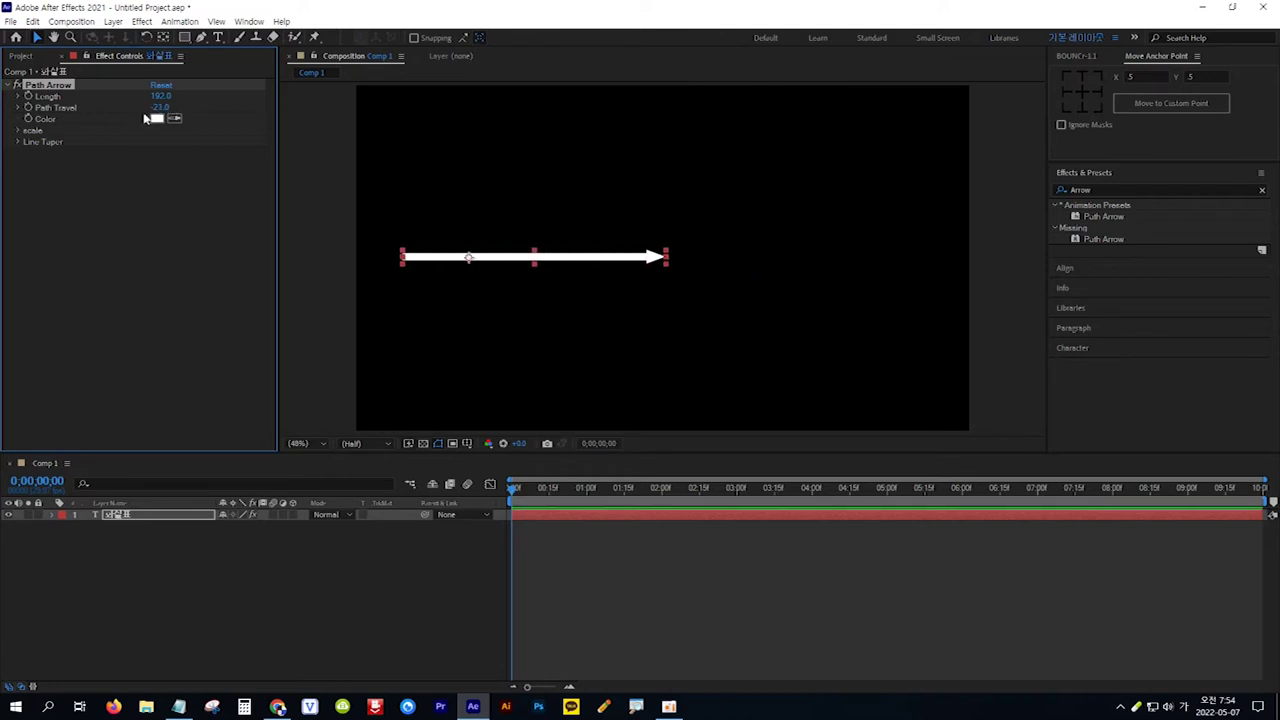
Adjust the arrow's Line Thickness and enlarge its head with Head X at 296 and Head Y at 361.
{"action": "left_click", "coordinate": [18, 131]}
{"action": "left_click", "coordinate": [158, 141]}
{"action": "left_click_drag", "start_coordinate": [158, 141], "coordinate": [251, 157]}
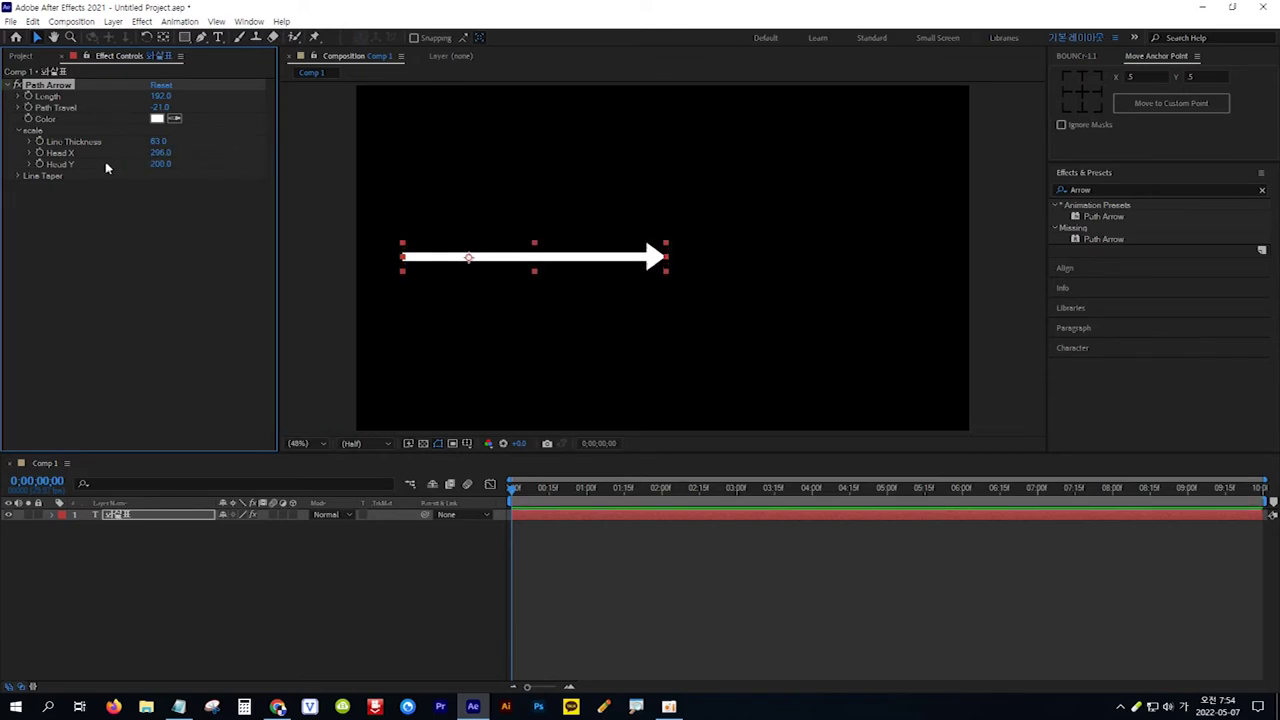
{"action": "left_click_drag", "start_coordinate": [157, 164], "coordinate": [260, 163]}
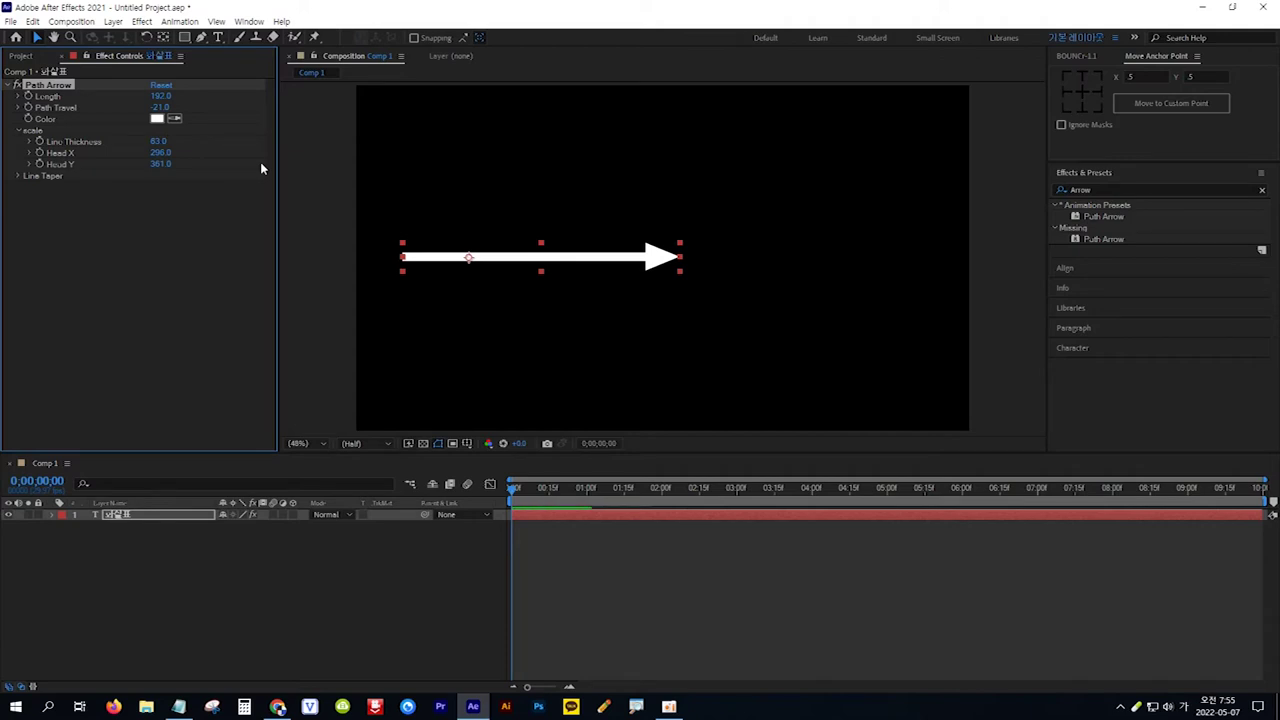
Turn on the arrow's line taper and set the Taper Position to 39.
{"action": "left_click", "coordinate": [19, 177]}
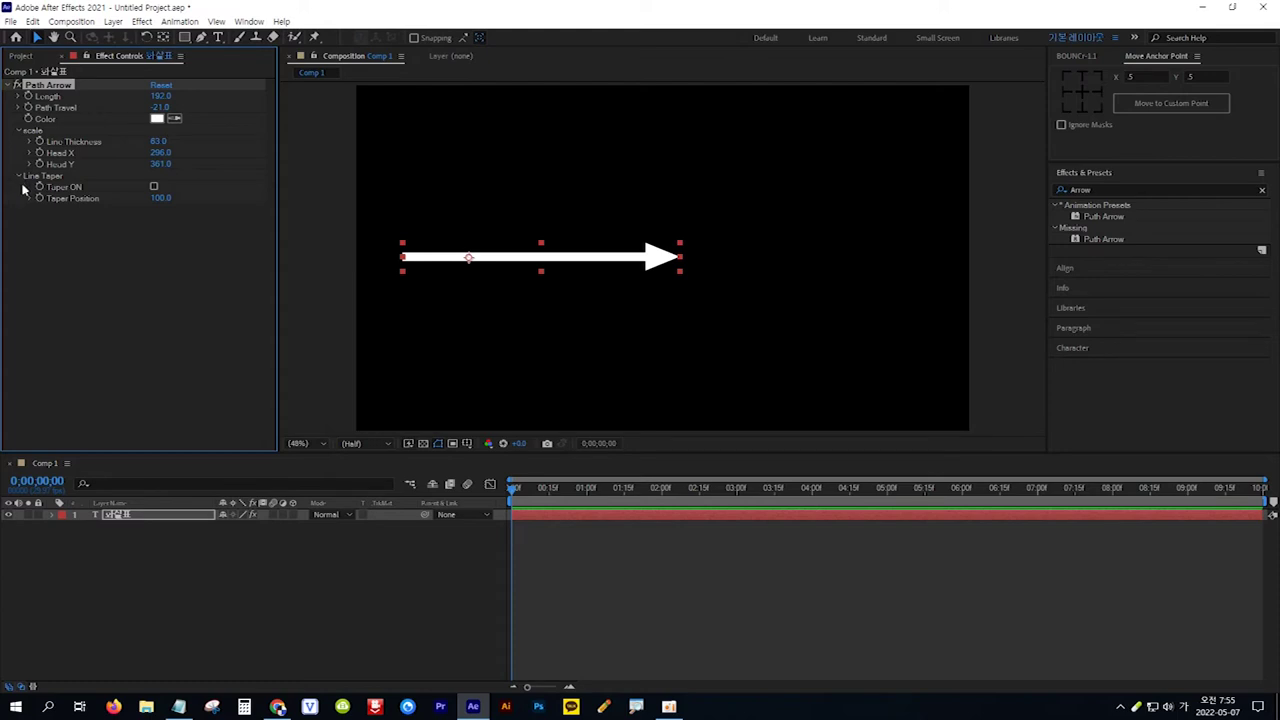
{"action": "left_click", "coordinate": [154, 187]}
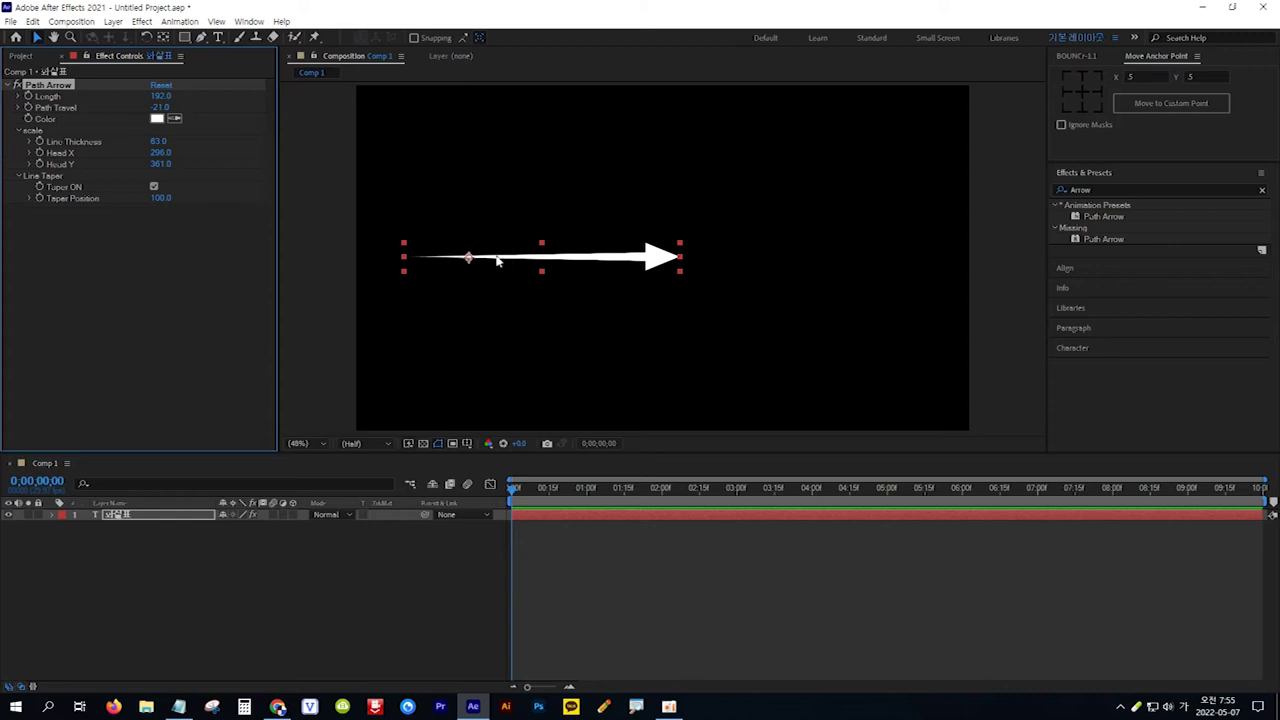
{"action": "left_click", "coordinate": [161, 198]}
{"action": "key", "text": "Return"}
{"action": "left_click_drag", "start_coordinate": [181, 198], "coordinate": [137, 203]}
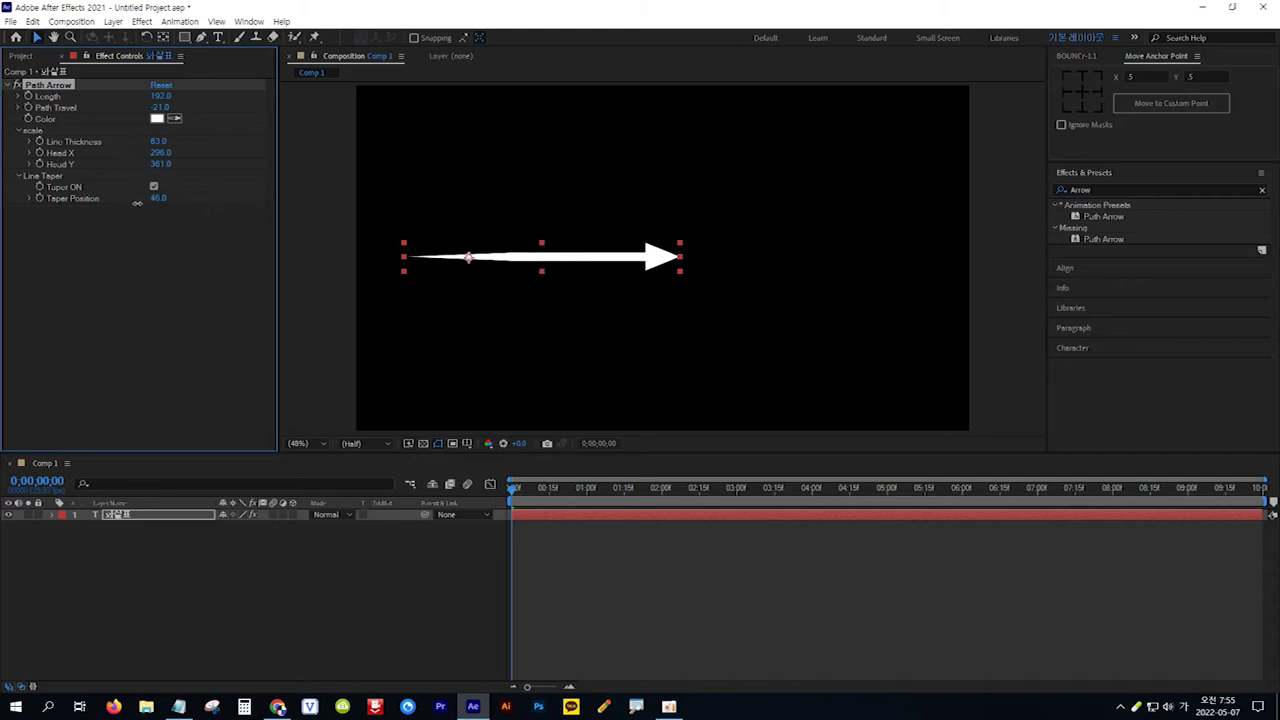
{"action": "left_click_drag", "start_coordinate": [136, 203], "coordinate": [131, 203]}
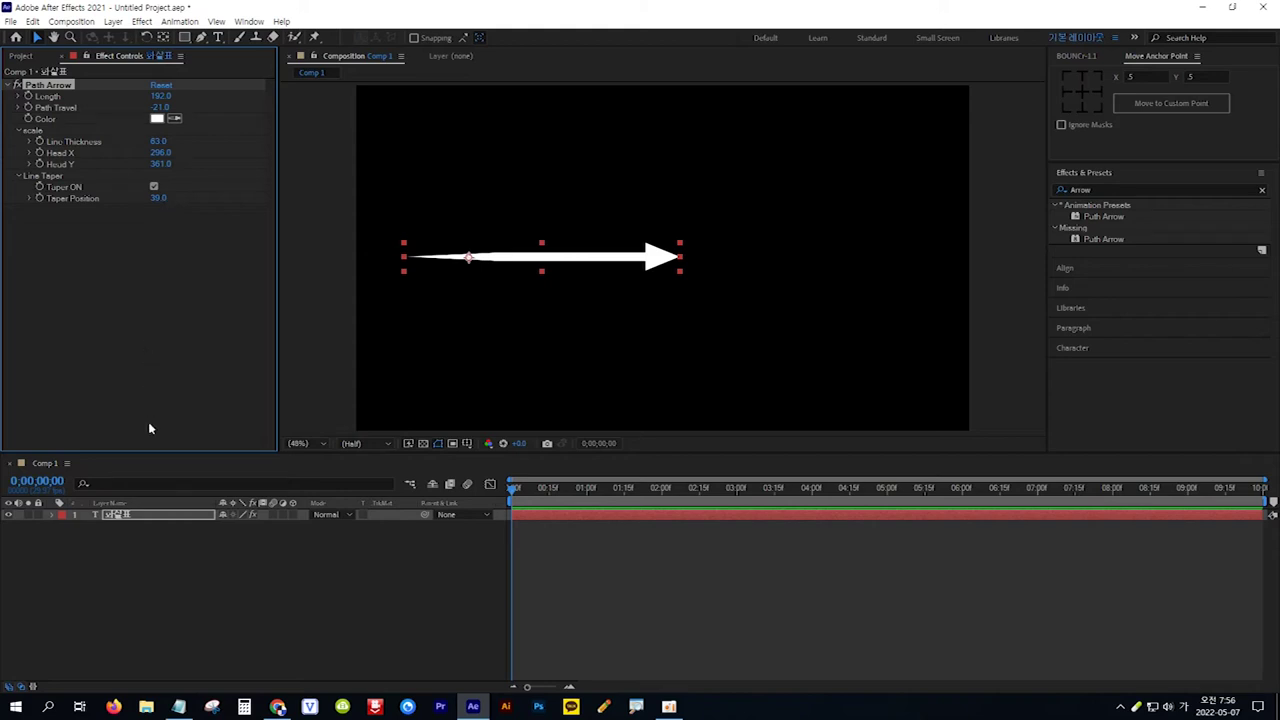
Draw an open looping mask path on the 화살표 layer with the Pen tool, from outside the frame's left edge to its upper right.
{"action": "left_click", "coordinate": [173, 514]}
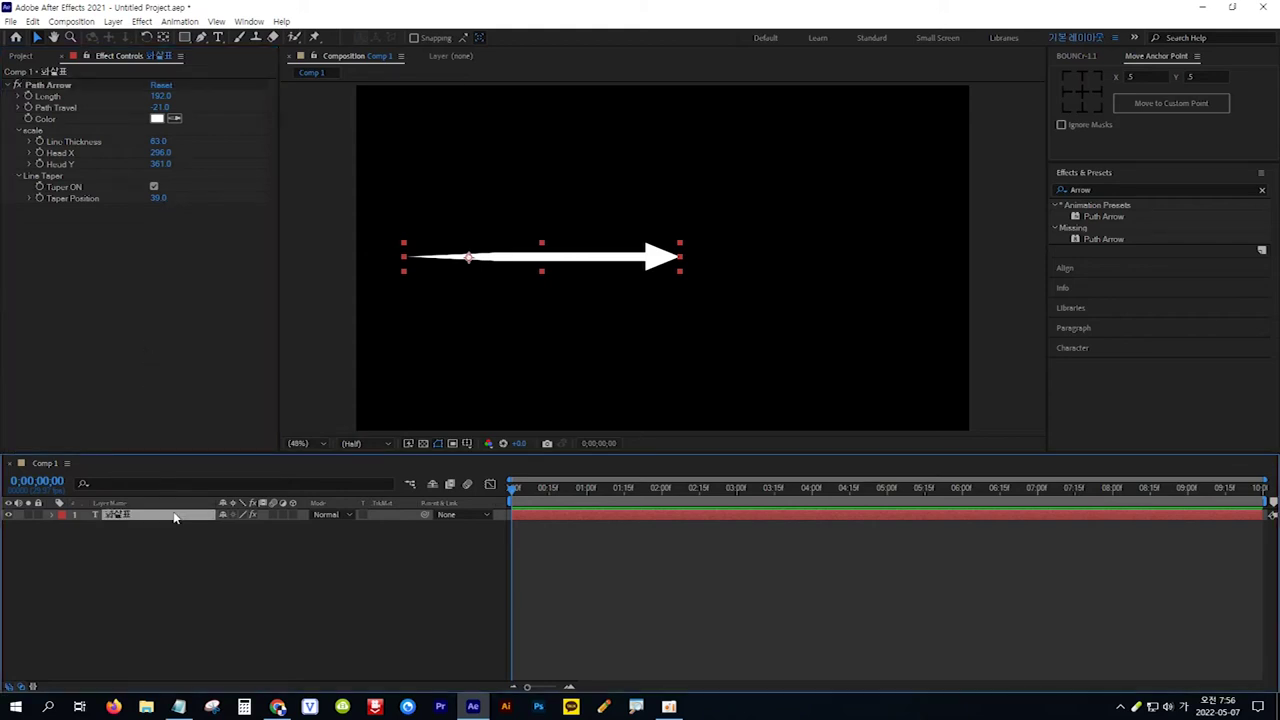
{"action": "left_click", "coordinate": [202, 37]}
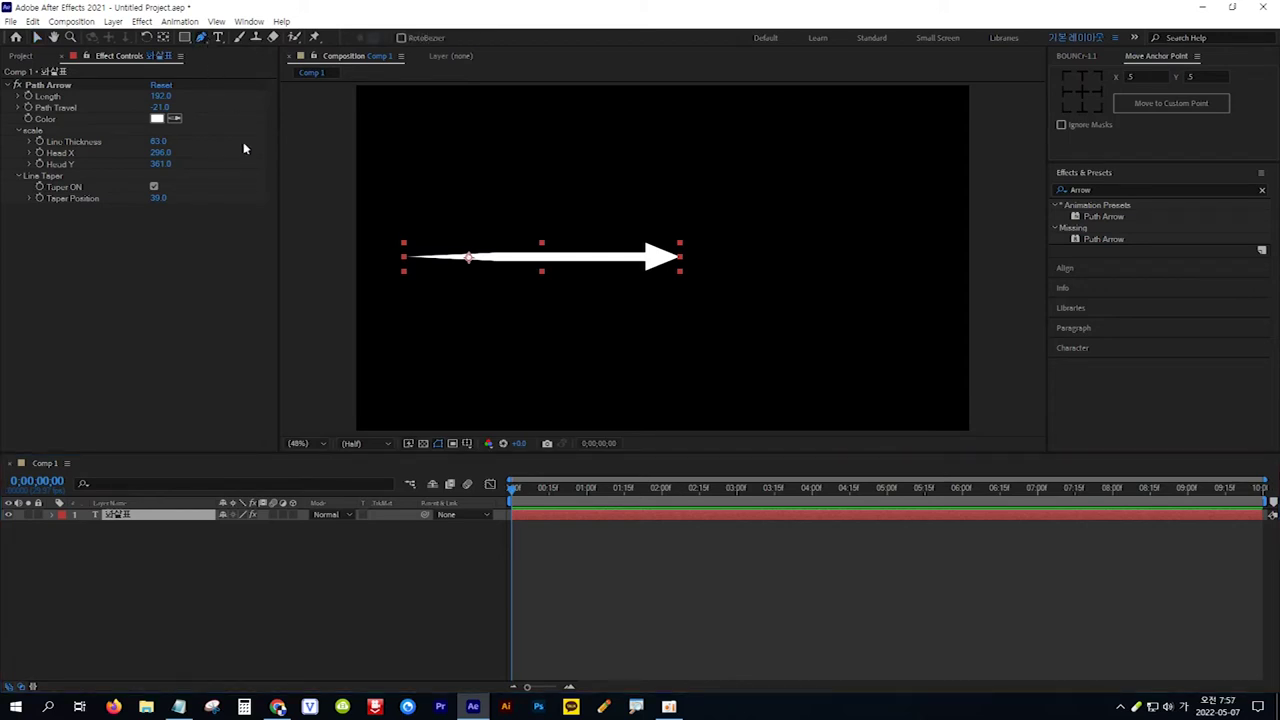
{"action": "left_click", "coordinate": [307, 335]}
{"action": "left_click_drag", "start_coordinate": [565, 183], "coordinate": [643, 183]}
{"action": "left_click_drag", "start_coordinate": [722, 298], "coordinate": [735, 370]}
{"action": "left_click", "coordinate": [512, 350]}
{"action": "left_click_drag", "start_coordinate": [490, 323], "coordinate": [472, 280]}
{"action": "left_click_drag", "start_coordinate": [757, 150], "coordinate": [873, 175]}
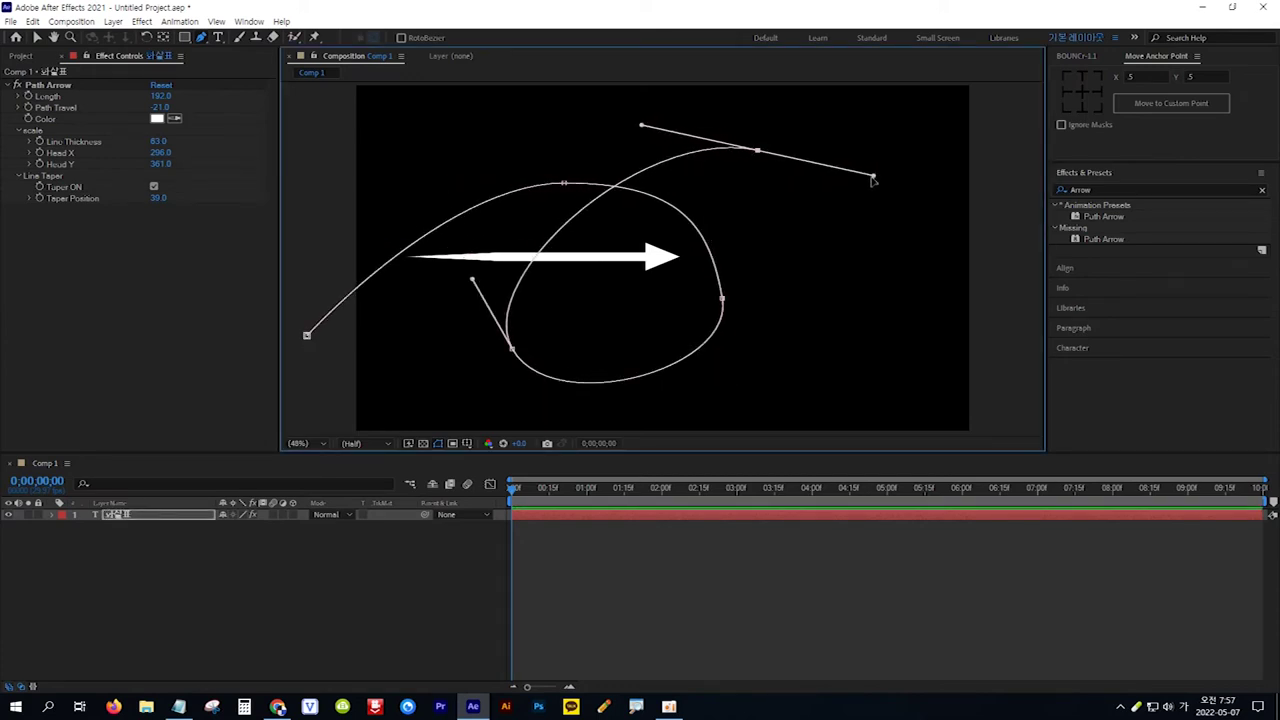
Refine the loop's left and right points and the left point's curve handle to round out the mask path.
{"action": "left_click", "coordinate": [721, 301]}
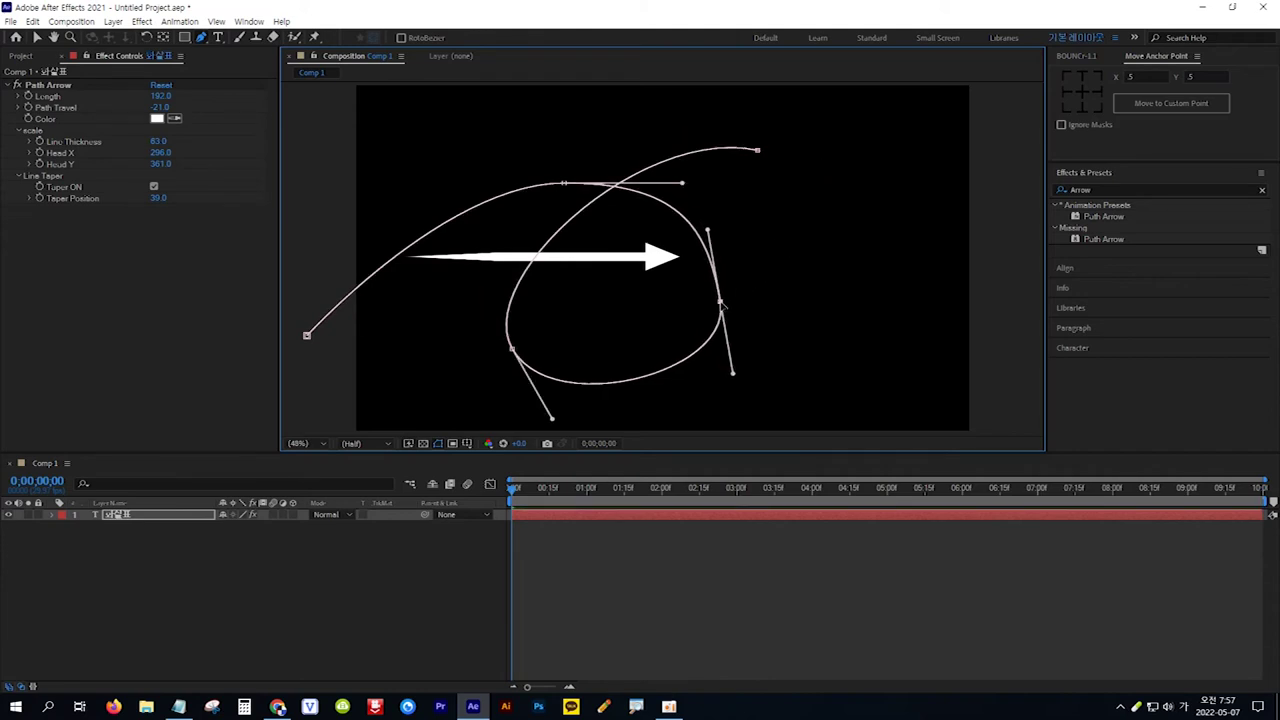
{"action": "left_click_drag", "start_coordinate": [513, 347], "coordinate": [503, 343]}
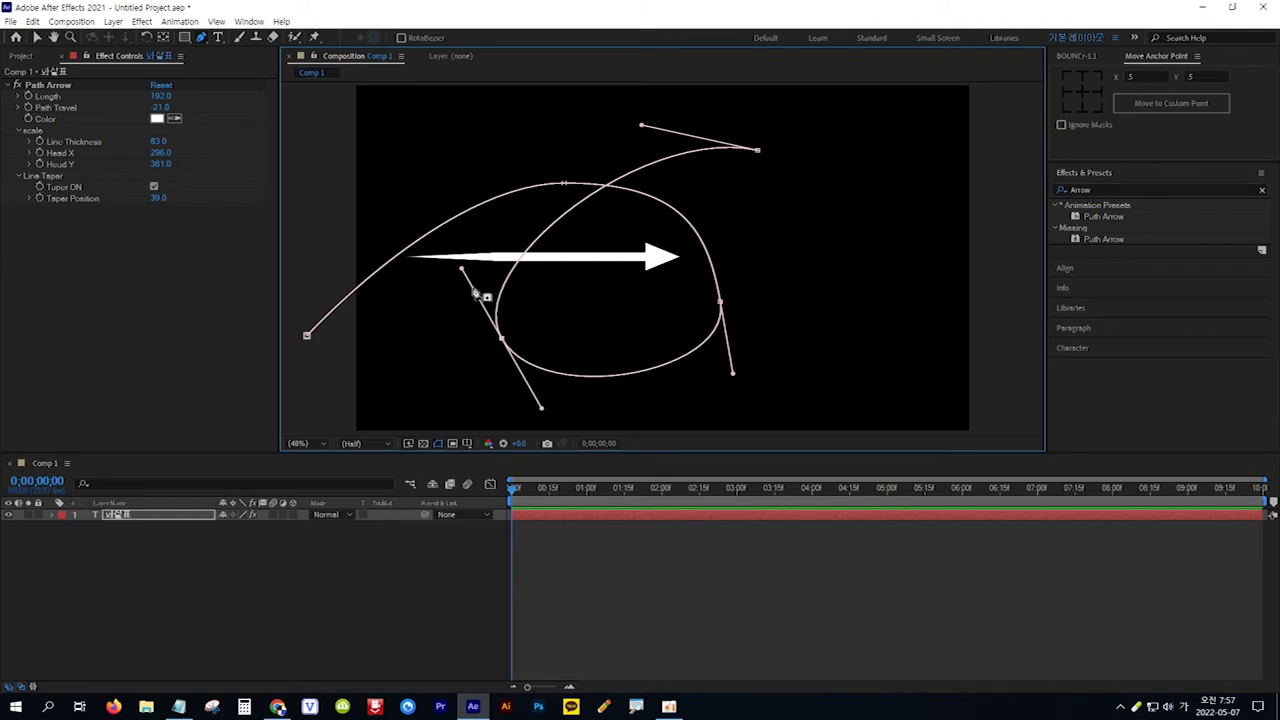
{"action": "left_click_drag", "start_coordinate": [462, 270], "coordinate": [441, 218]}
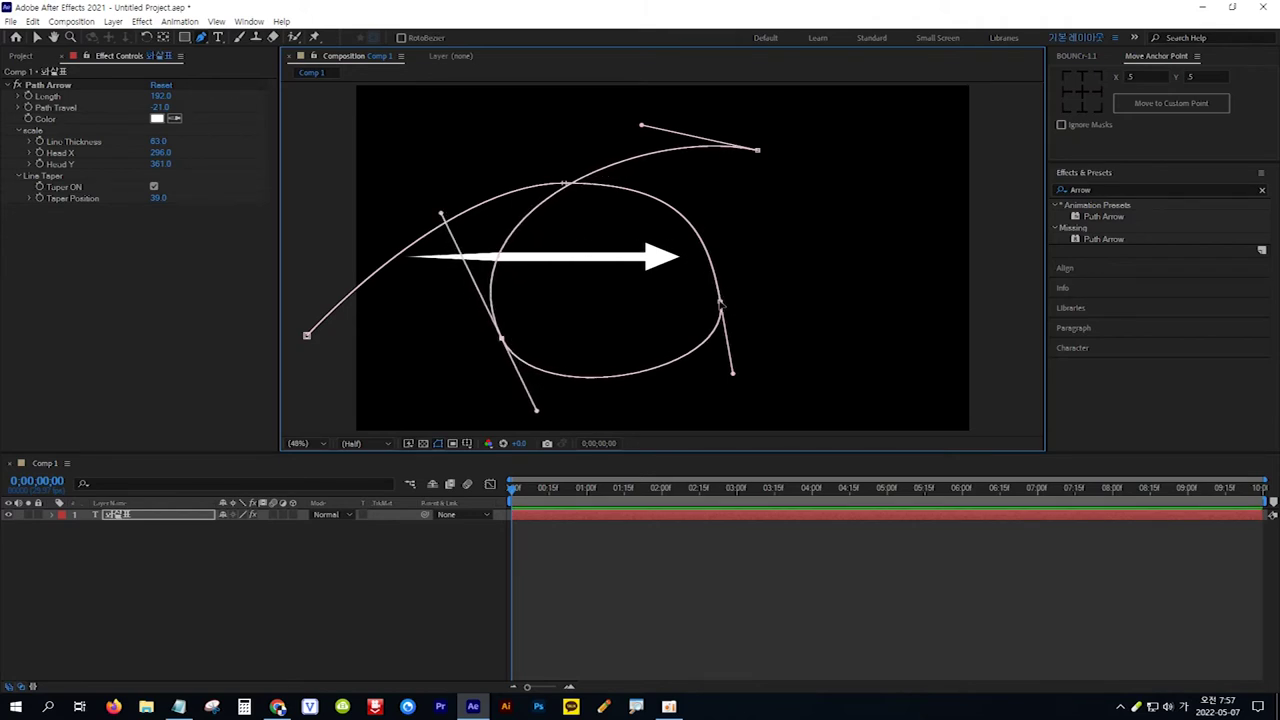
{"action": "left_click_drag", "start_coordinate": [720, 302], "coordinate": [727, 297]}
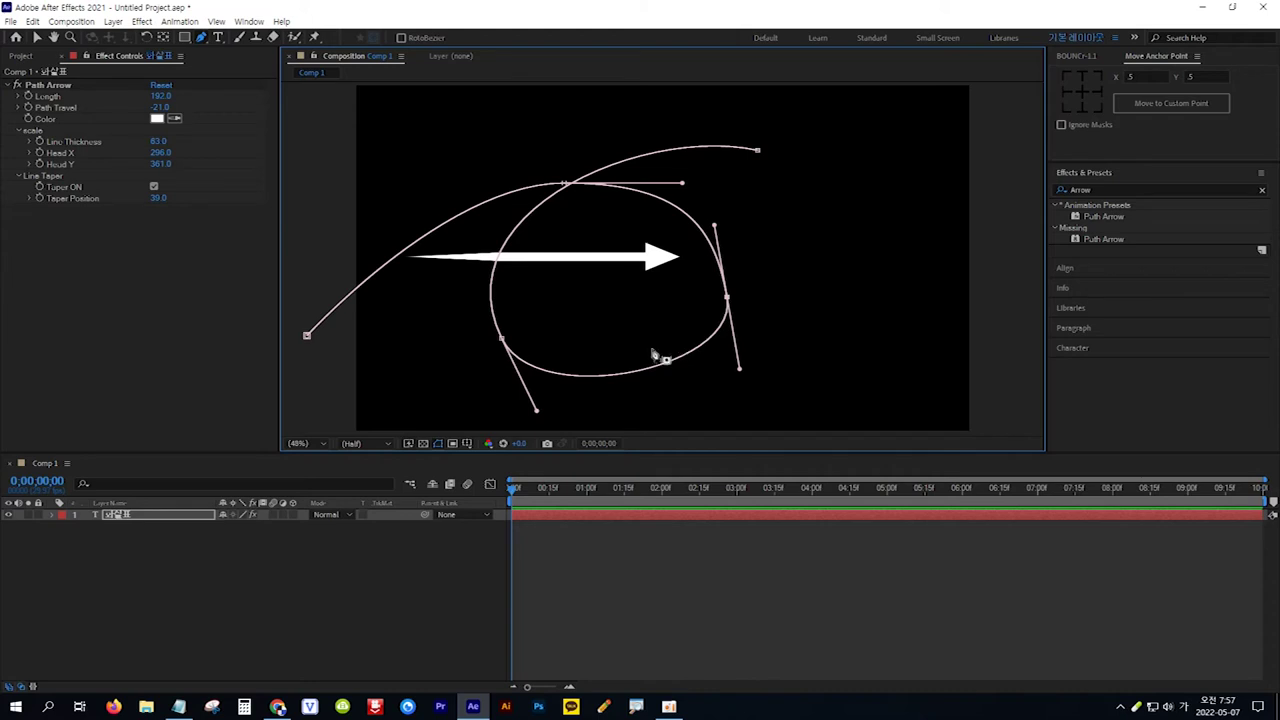
Set the arrow layer's text path to Mask 1 in its Path Options.
{"action": "left_click", "coordinate": [51, 515]}
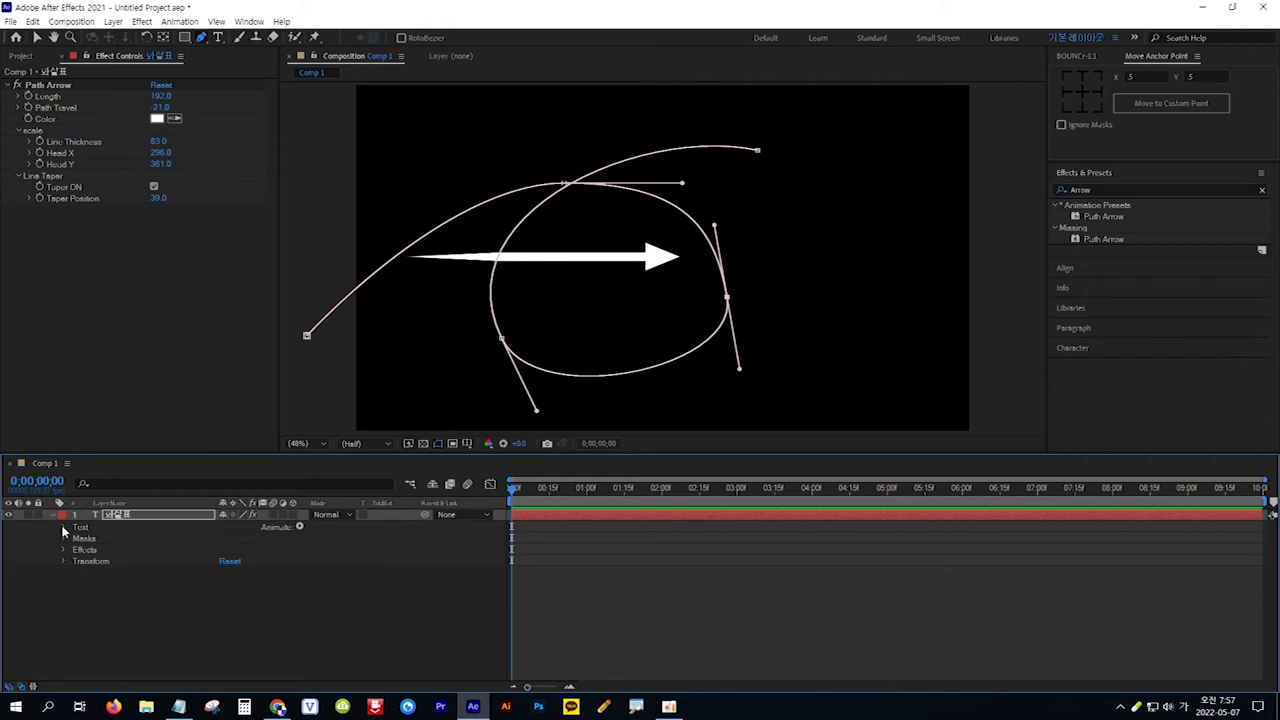
{"action": "left_click", "coordinate": [63, 527]}
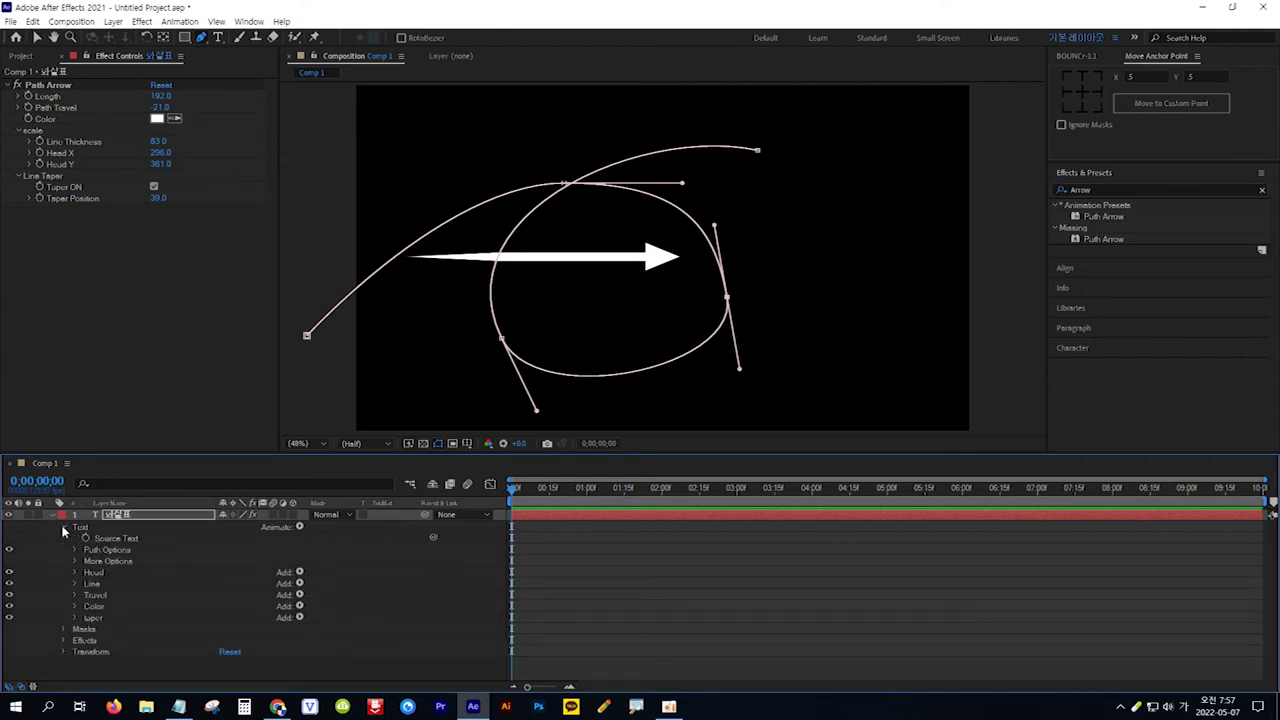
{"action": "left_click", "coordinate": [75, 550]}
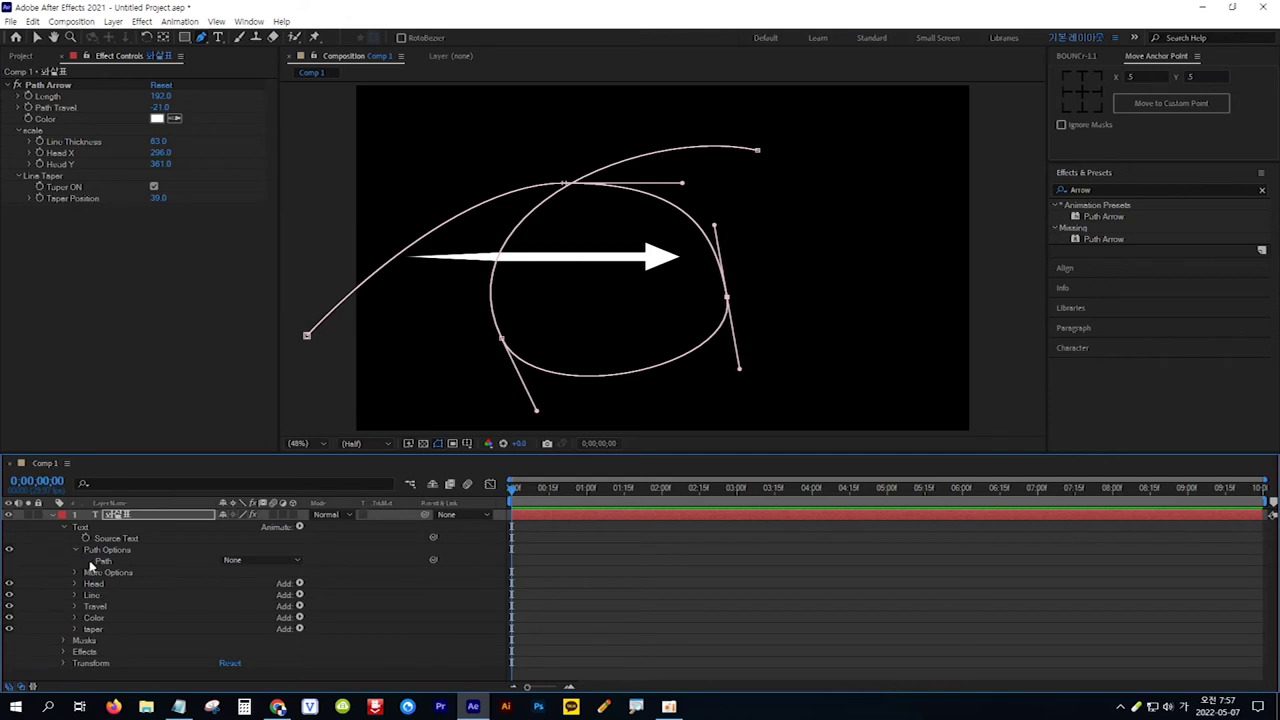
{"action": "left_click", "coordinate": [298, 564]}
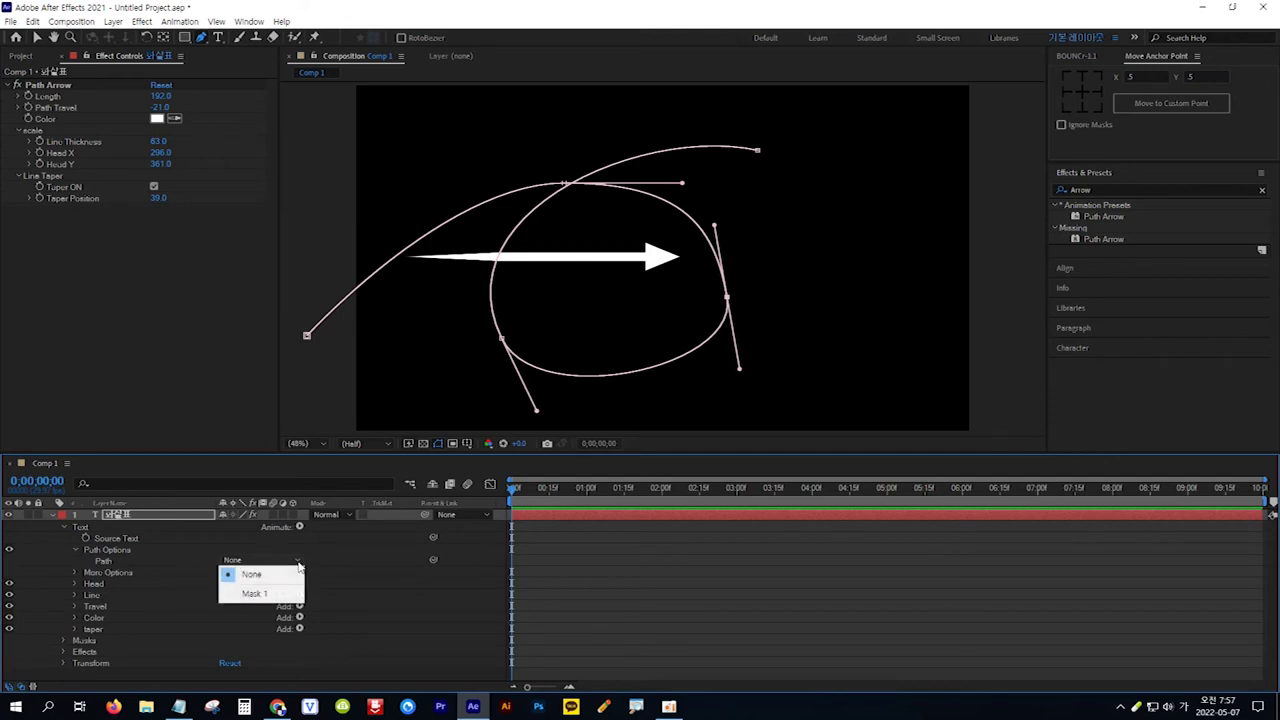
{"action": "left_click", "coordinate": [273, 596]}
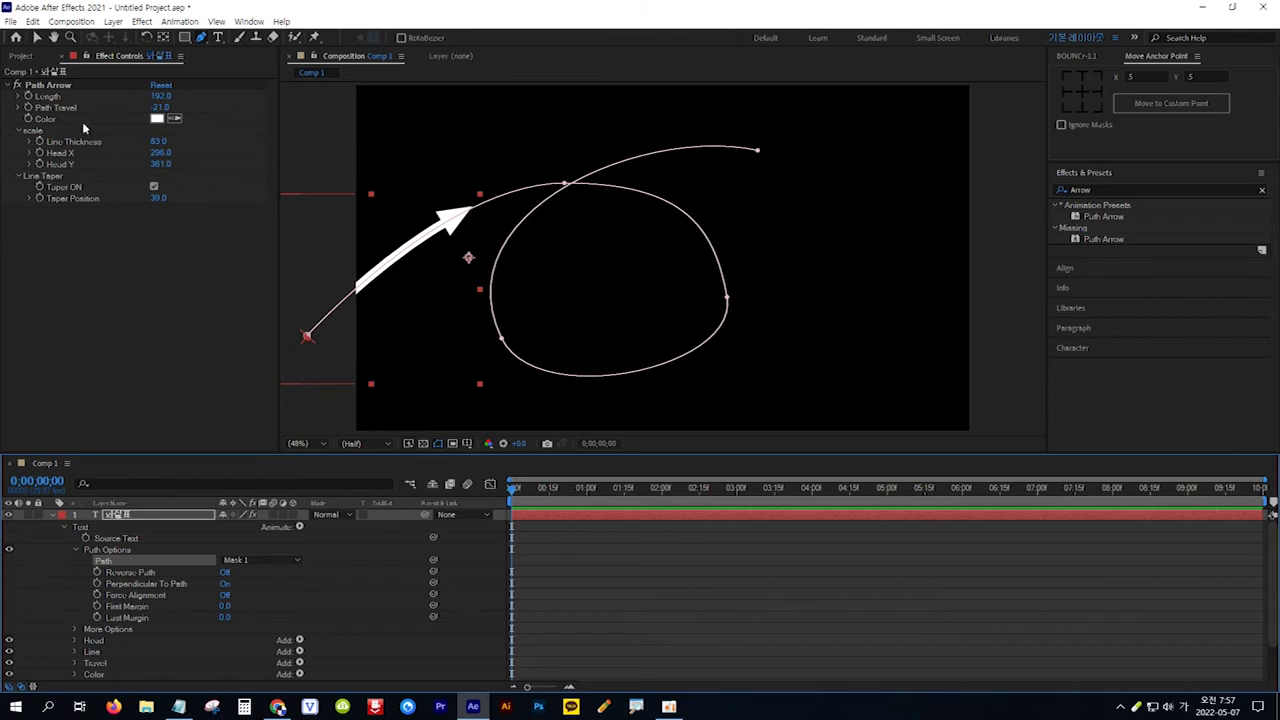
Keyframe Path Travel from -72 at 0 seconds to 286 at 3 seconds so the arrow runs along the mask path.
{"action": "left_click_drag", "start_coordinate": [160, 112], "coordinate": [131, 107]}
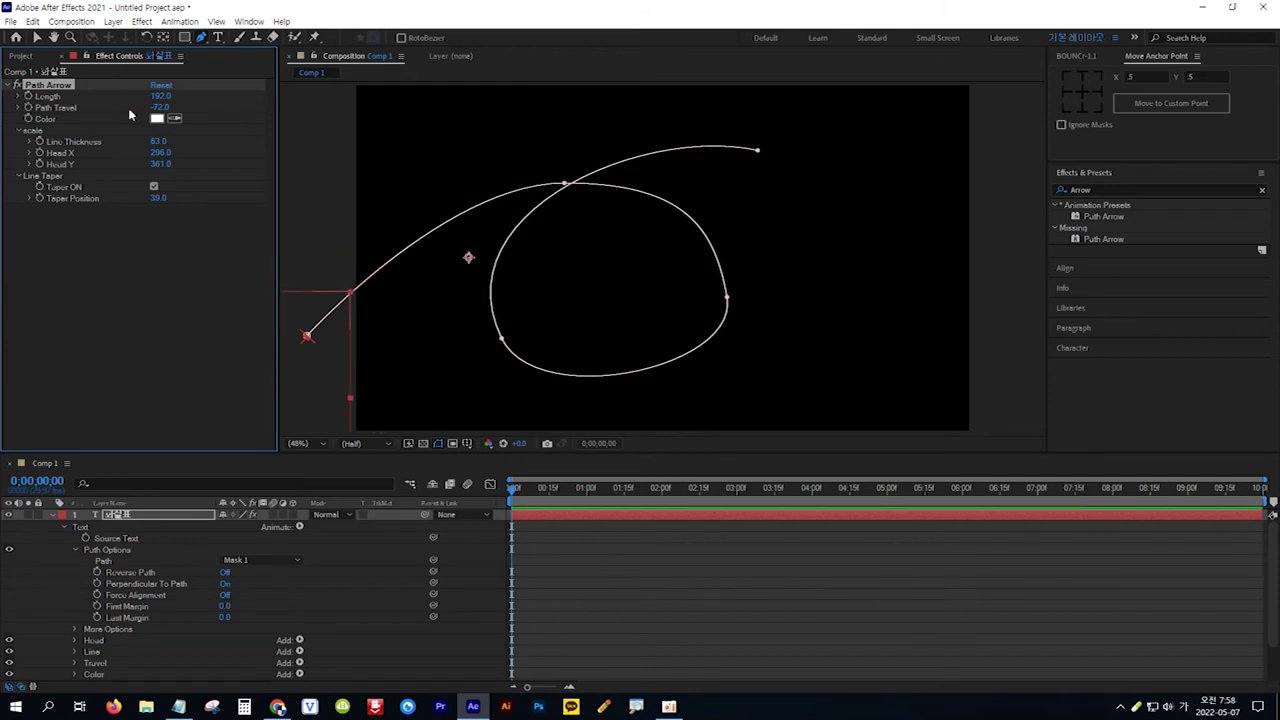
{"action": "left_click", "coordinate": [32, 481]}
{"action": "type", "text": "3."}
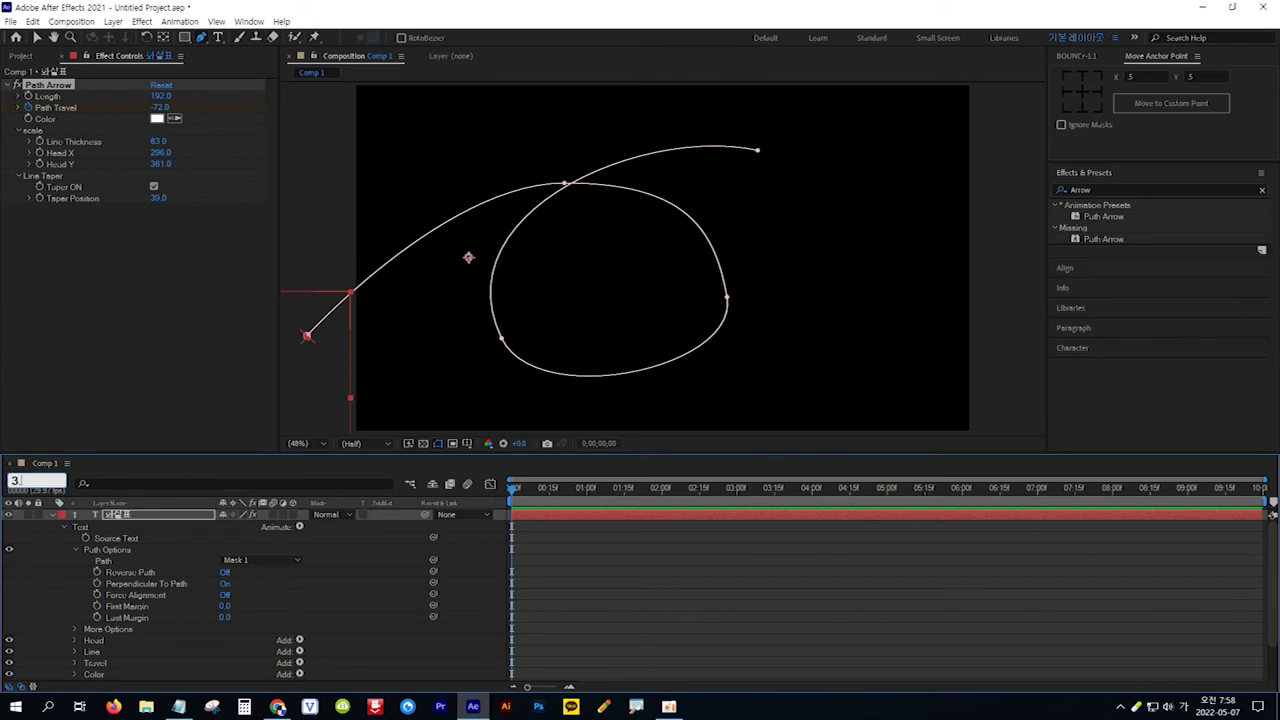
{"action": "key", "text": "Return"}
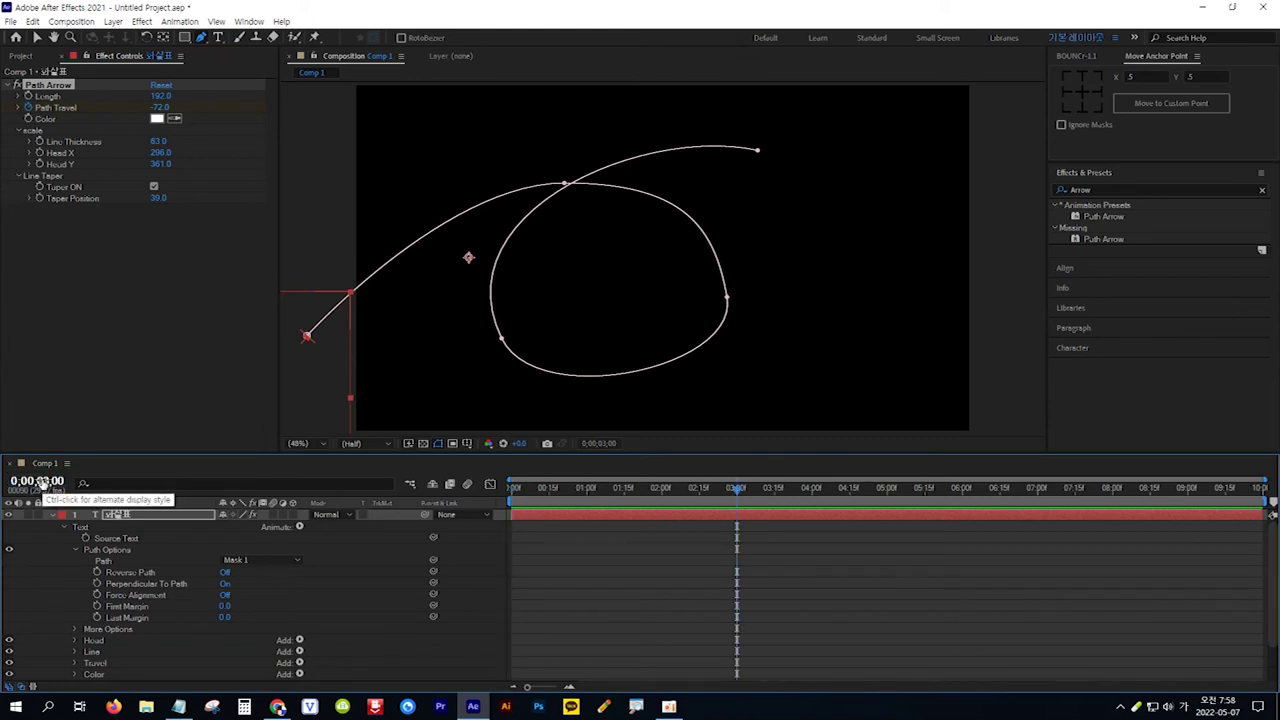
{"action": "left_click", "coordinate": [159, 107]}
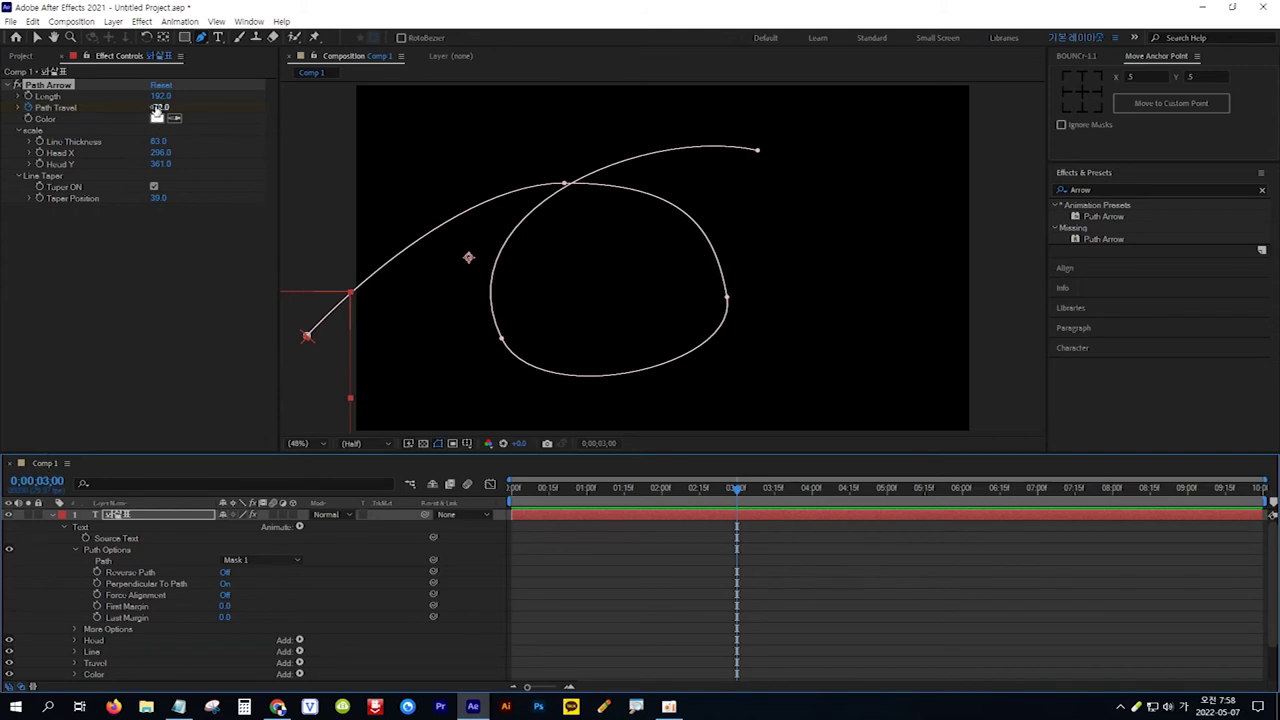
{"action": "left_click_drag", "start_coordinate": [159, 107], "coordinate": [408, 119]}
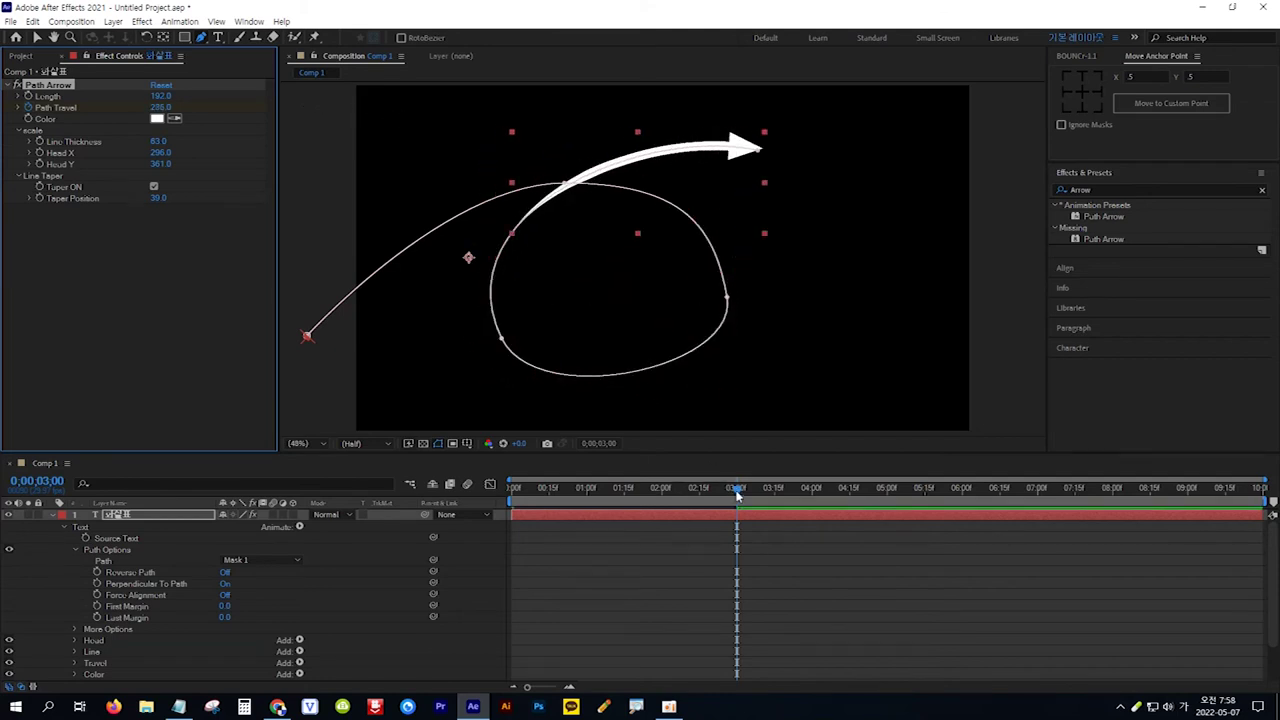
Deselect the layer and preview the arrow's path animation from the beginning.
{"action": "left_click_drag", "start_coordinate": [733, 493], "coordinate": [515, 493]}
{"action": "left_click", "coordinate": [728, 600]}
{"action": "key", "text": "space"}
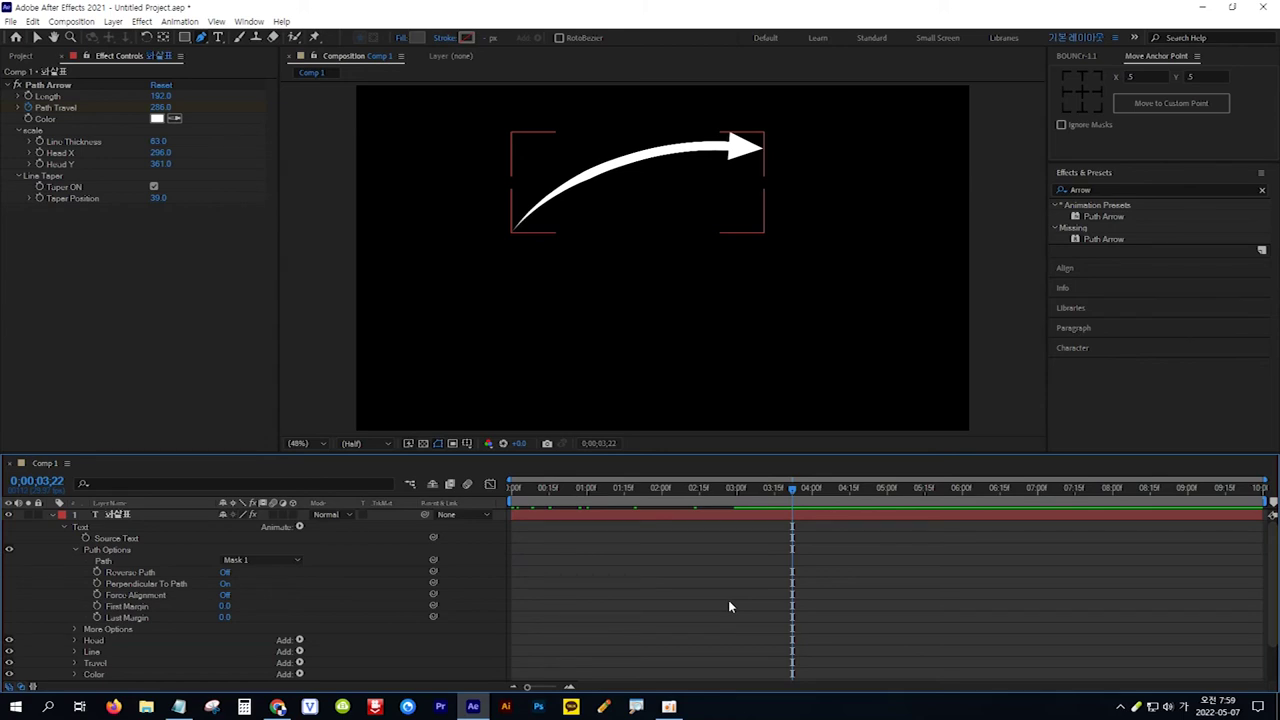
Apply Easy Ease to both Path Travel keyframes of the arrow layer.
{"action": "left_click", "coordinate": [186, 515]}
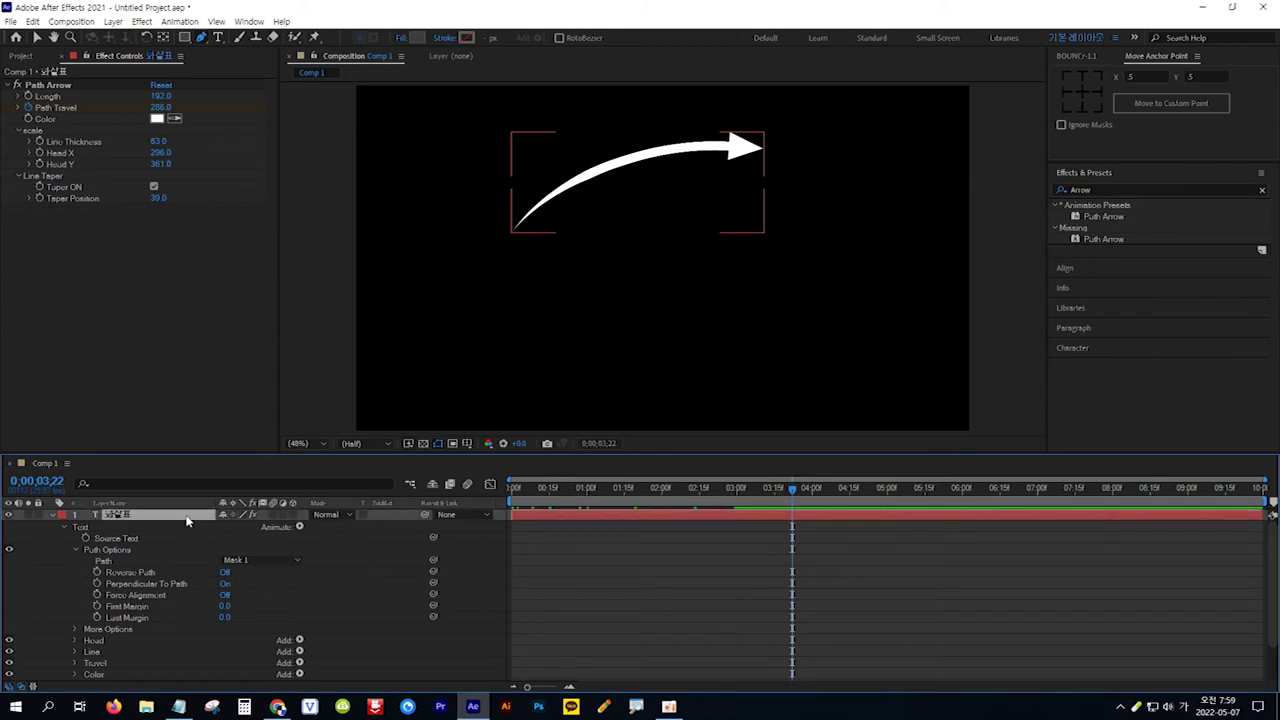
{"action": "key", "text": "u"}
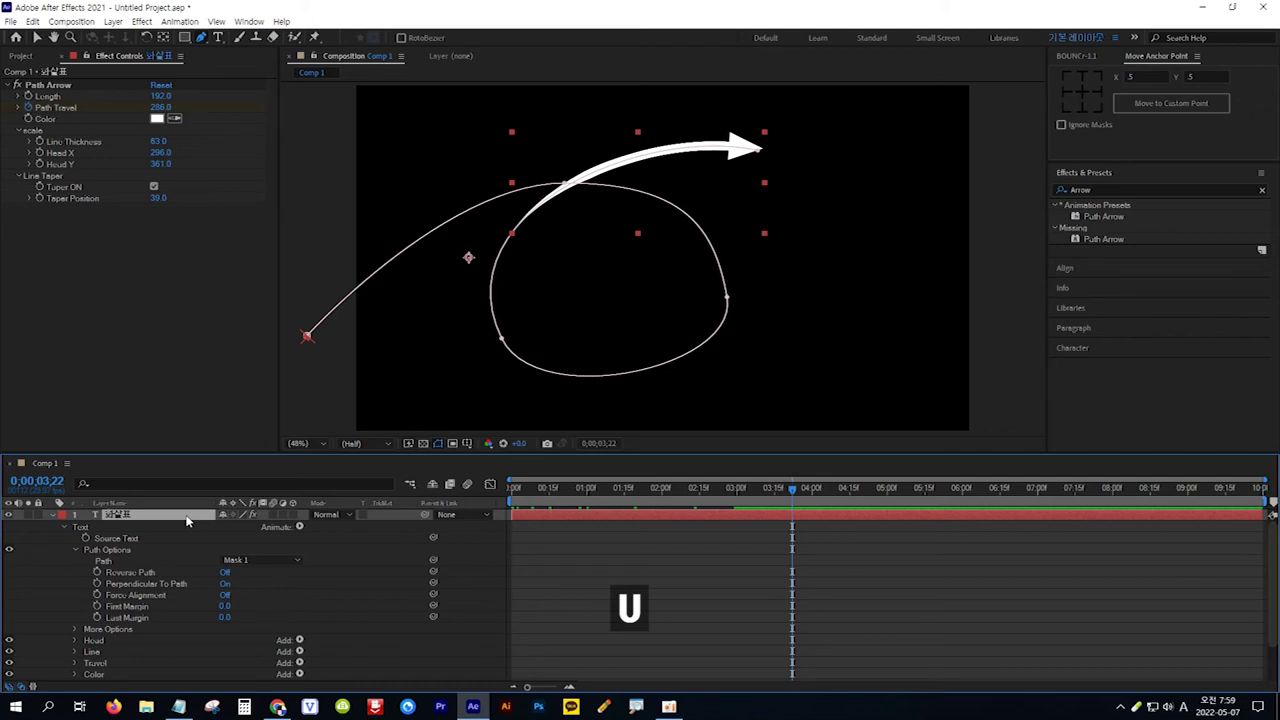
{"action": "key", "text": "u"}
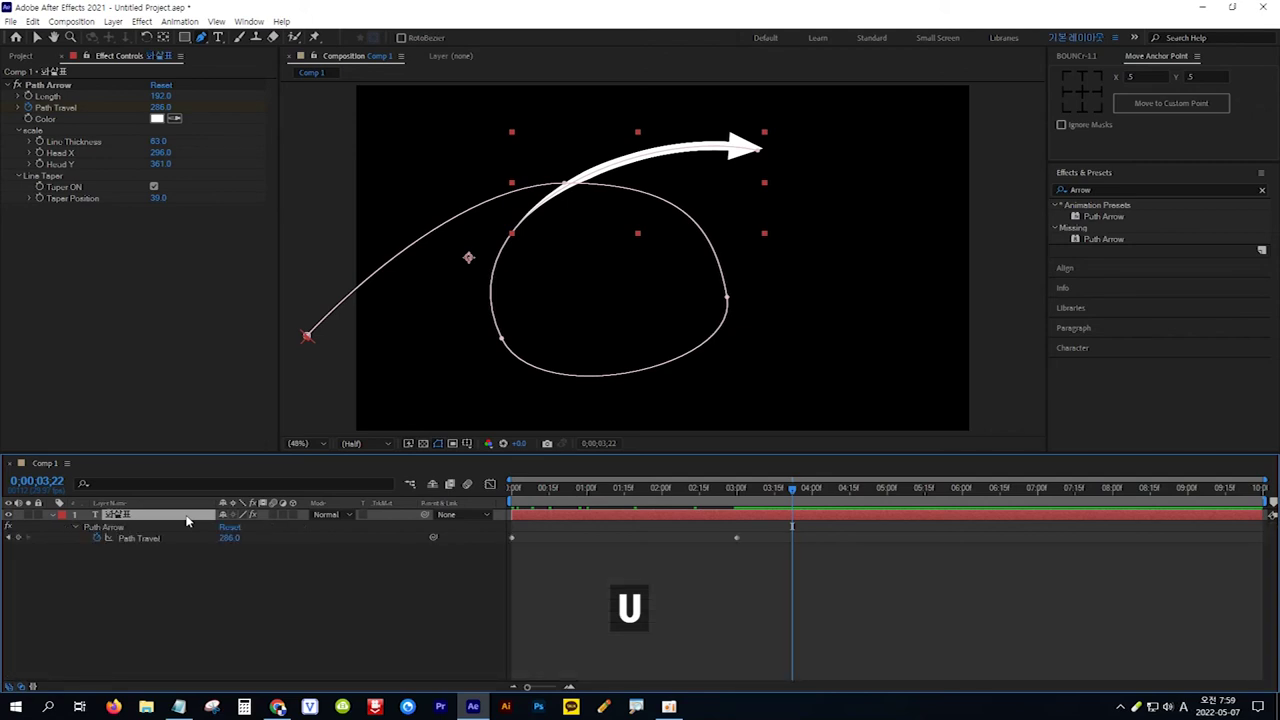
{"action": "left_click", "coordinate": [760, 569]}
{"action": "left_click_drag", "start_coordinate": [762, 566], "coordinate": [490, 536]}
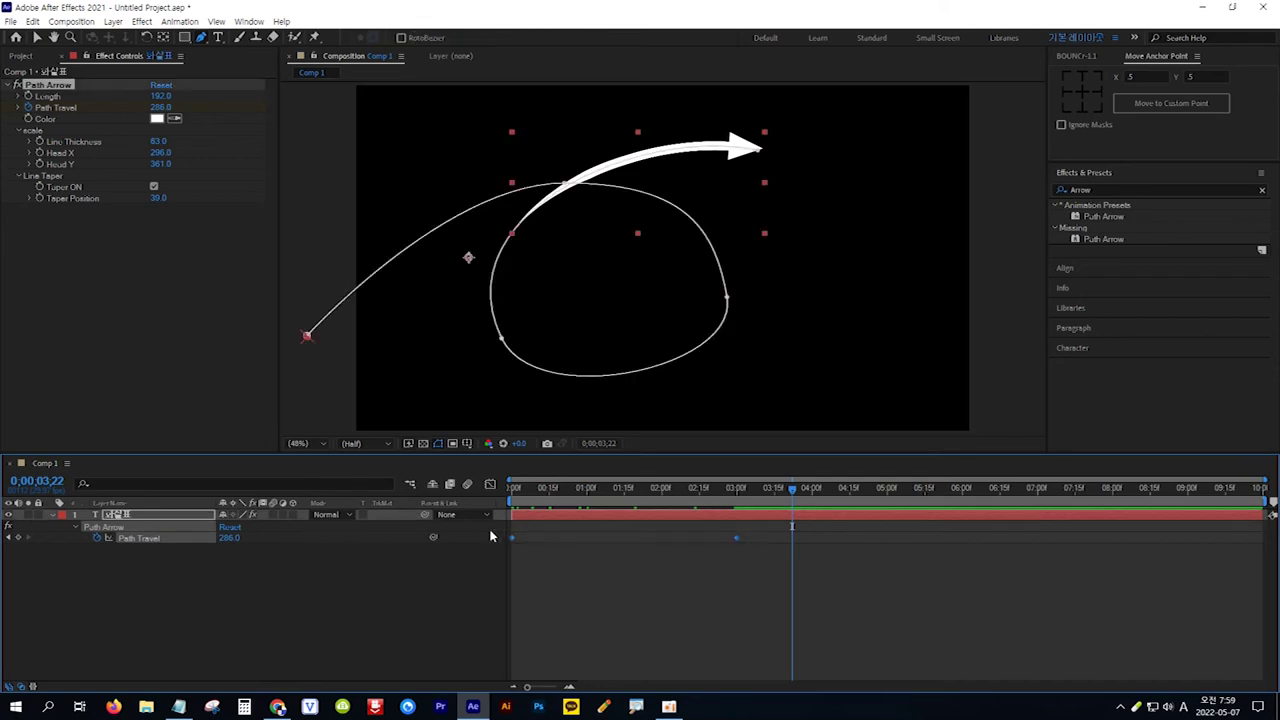
{"action": "key", "text": "F9"}
Create a new orange 1920 x 1080 px solid layer above the arrow layer.
{"action": "left_click", "coordinate": [113, 22]}
{"action": "mouse_move", "coordinate": [202, 40]}
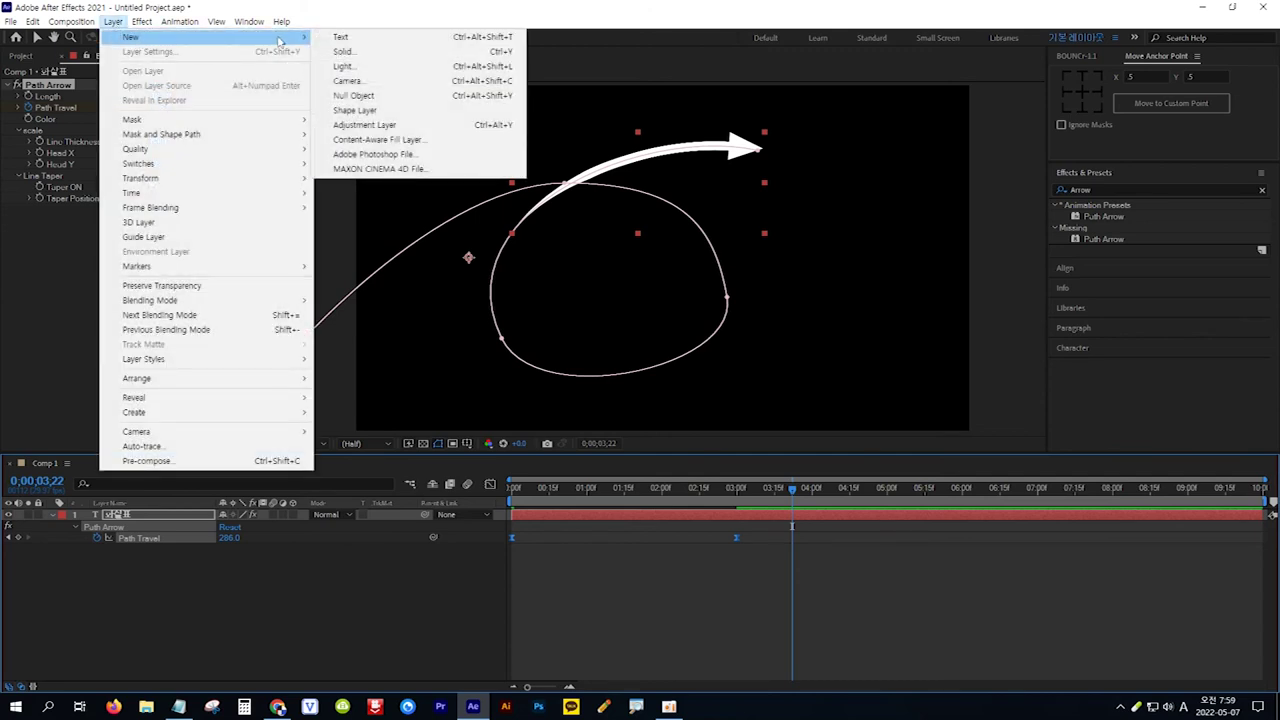
{"action": "left_click", "coordinate": [370, 57]}
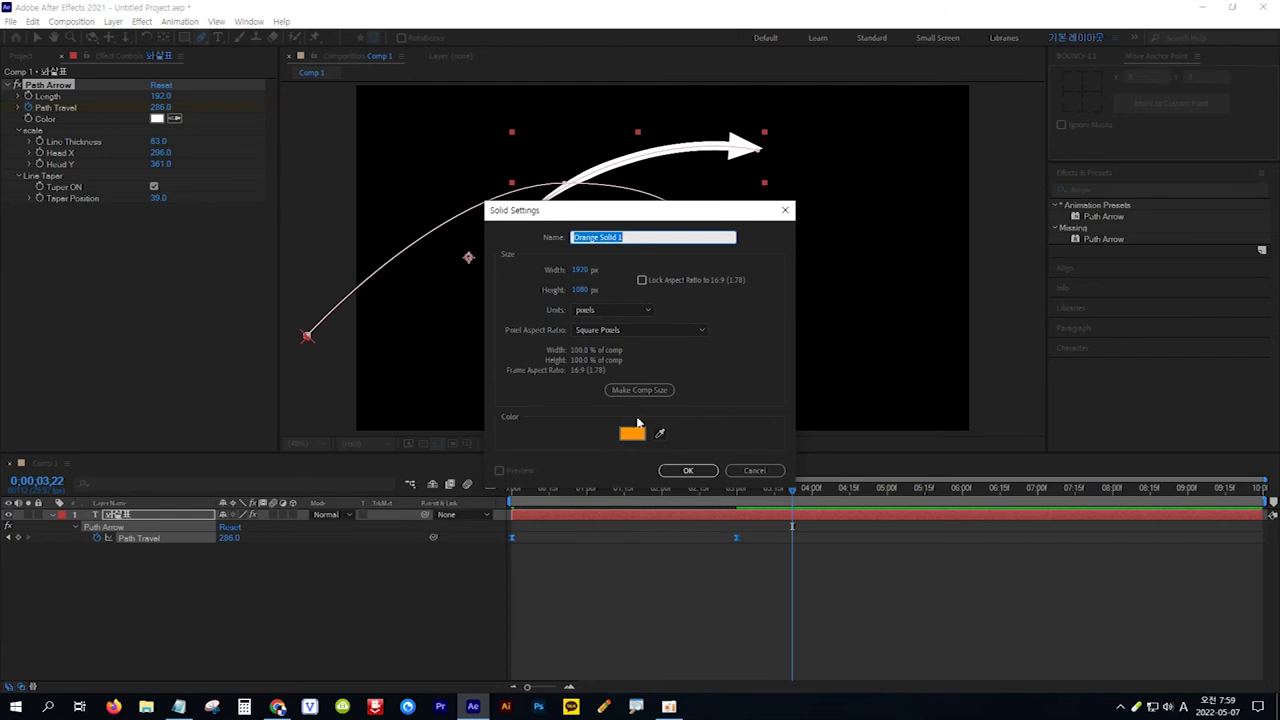
{"action": "left_click", "coordinate": [686, 470]}
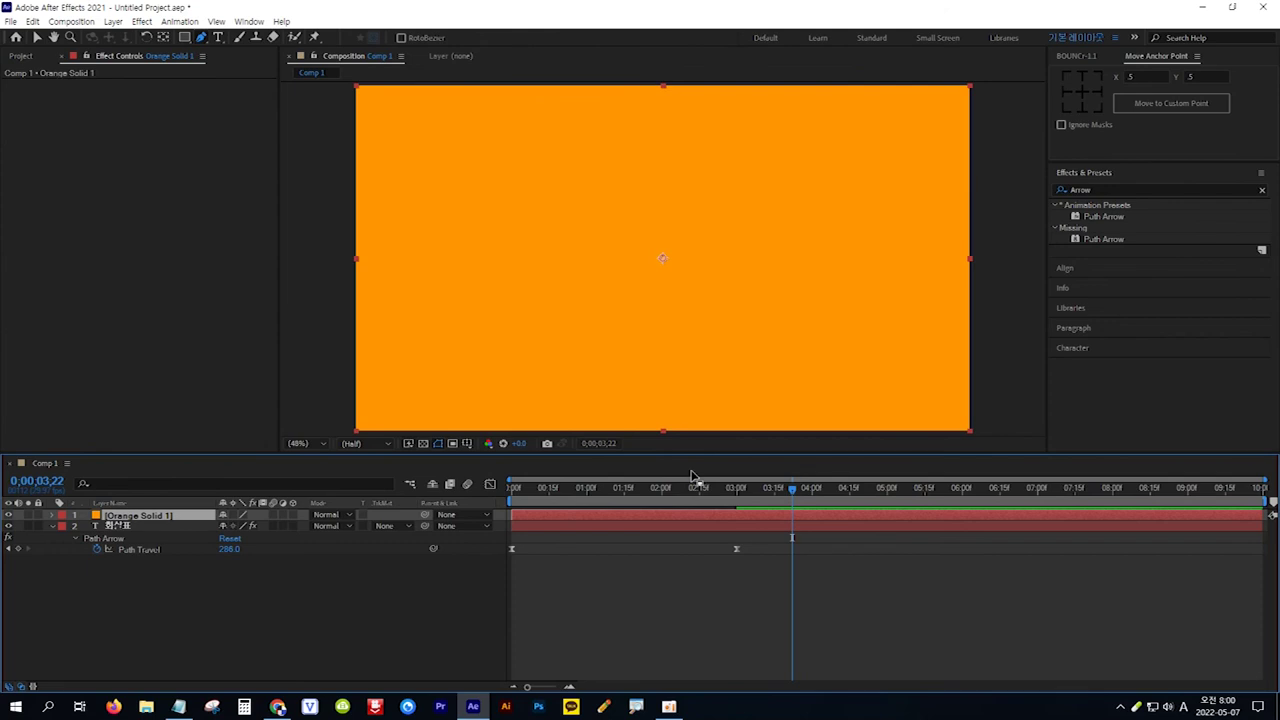
Copy the word Saber from the Notepad note, search the effects for it and apply the Saber effect to the orange solid.
{"action": "left_click", "coordinate": [179, 707]}
{"action": "scroll", "coordinate": [620, 620], "scroll_direction": "down", "scroll_amount": 1}
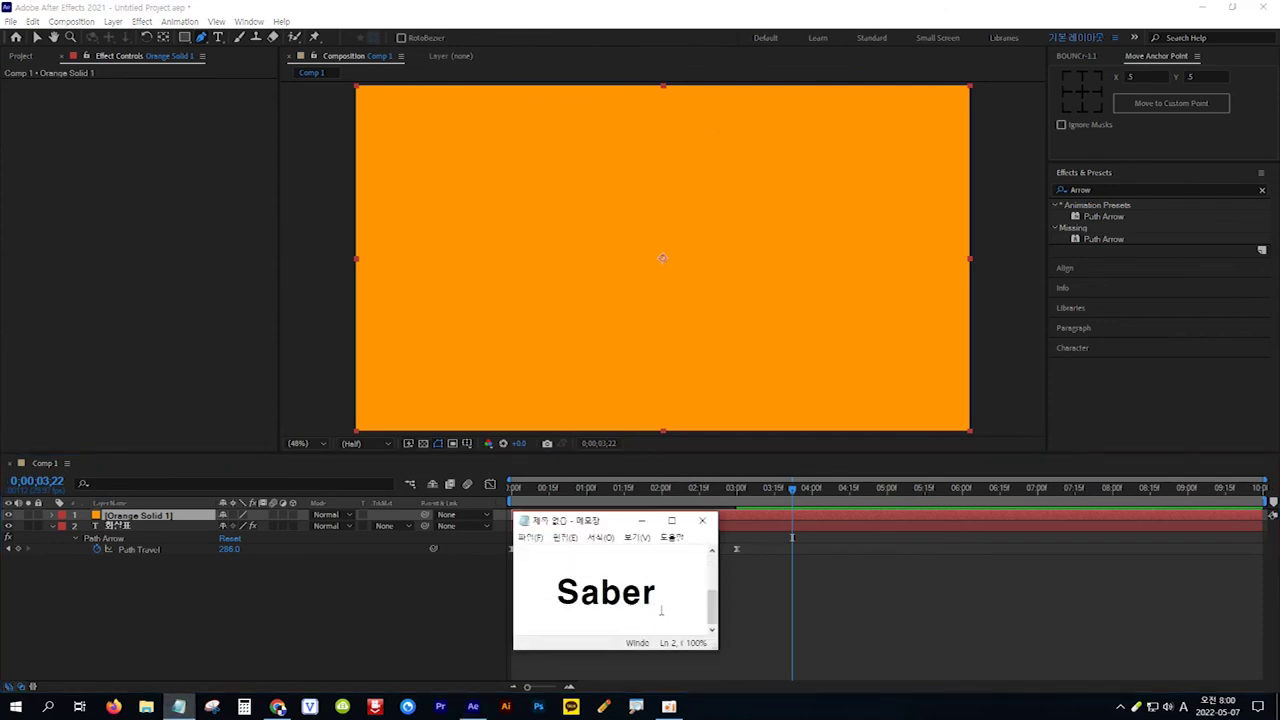
{"action": "left_click_drag", "start_coordinate": [658, 596], "coordinate": [556, 594]}
{"action": "key", "text": "ctrl+c"}
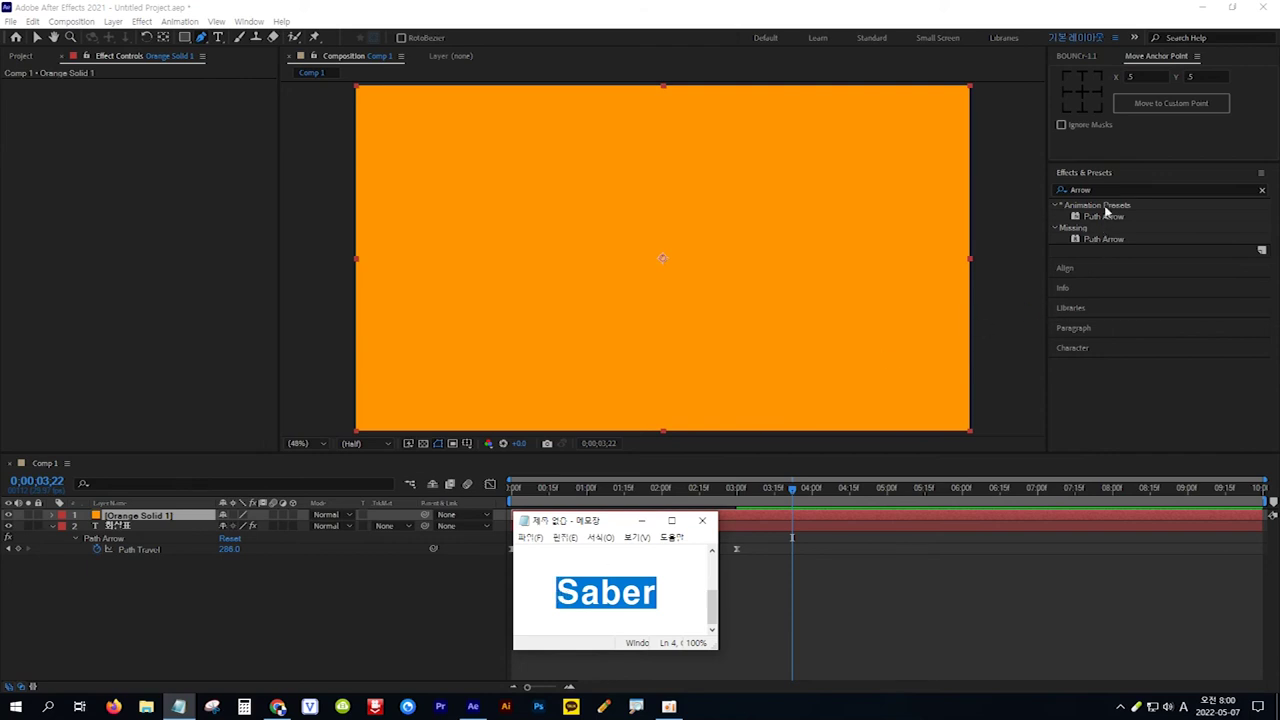
{"action": "left_click", "coordinate": [1104, 190]}
{"action": "key", "text": "ctrl+v"}
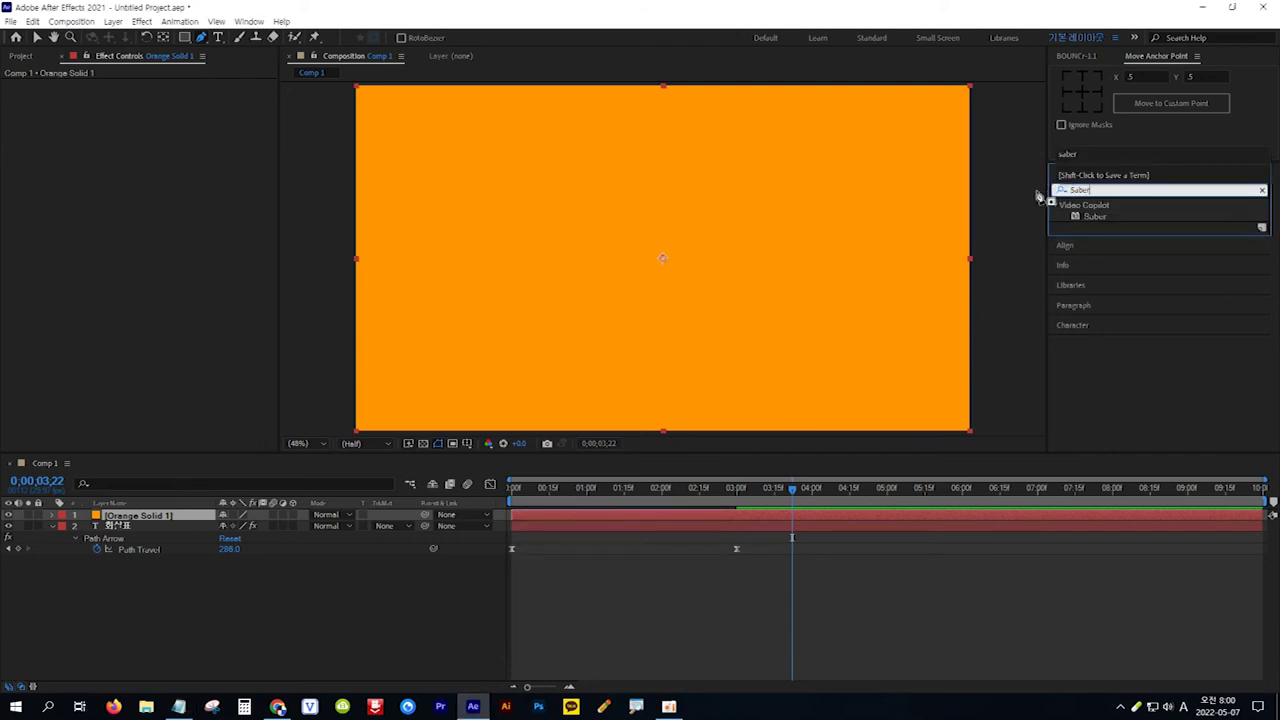
{"action": "left_click_drag", "start_coordinate": [1107, 218], "coordinate": [178, 519]}
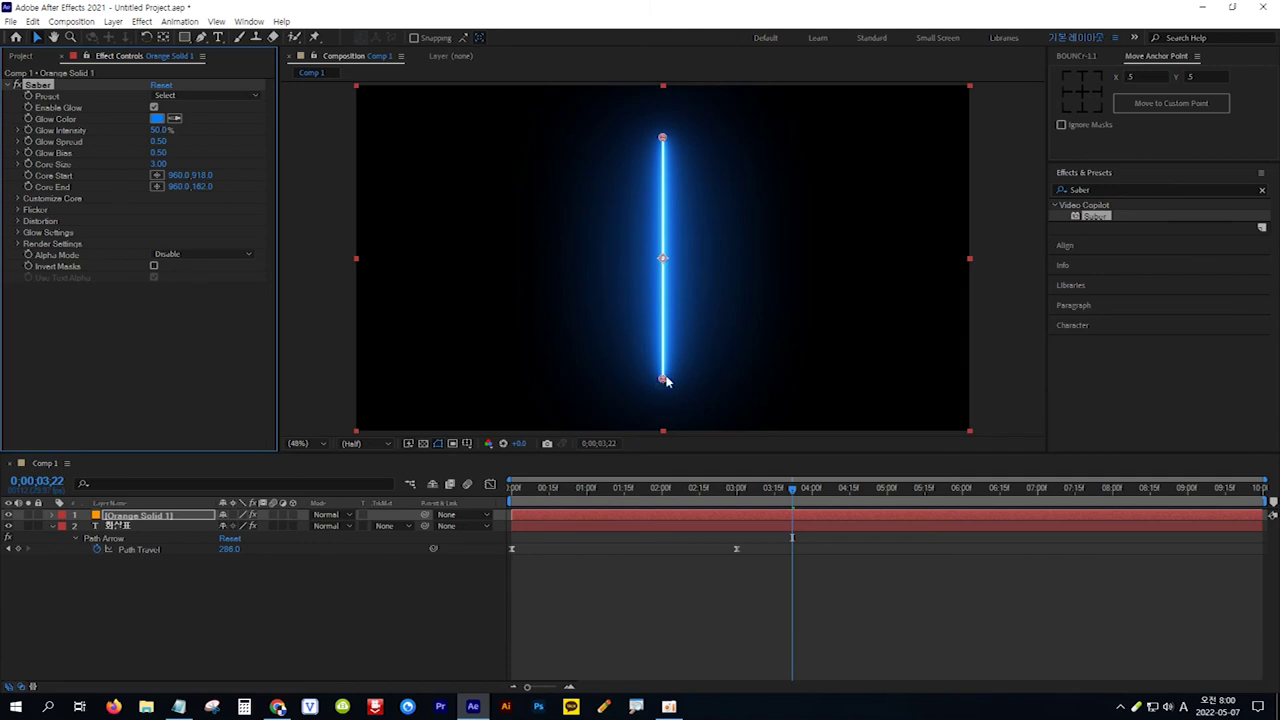
Set Saber's Core Type to Text Layer and choose the arrow layer as its text layer.
{"action": "left_click", "coordinate": [18, 199]}
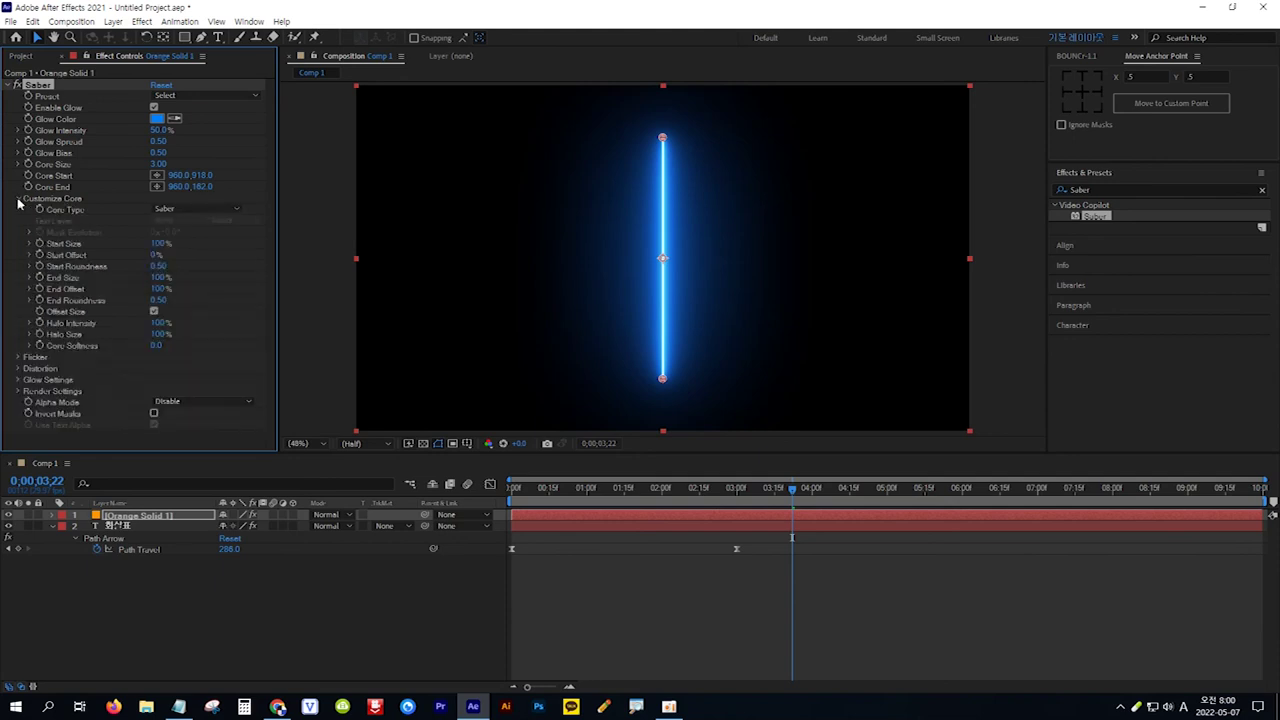
{"action": "left_click", "coordinate": [237, 209]}
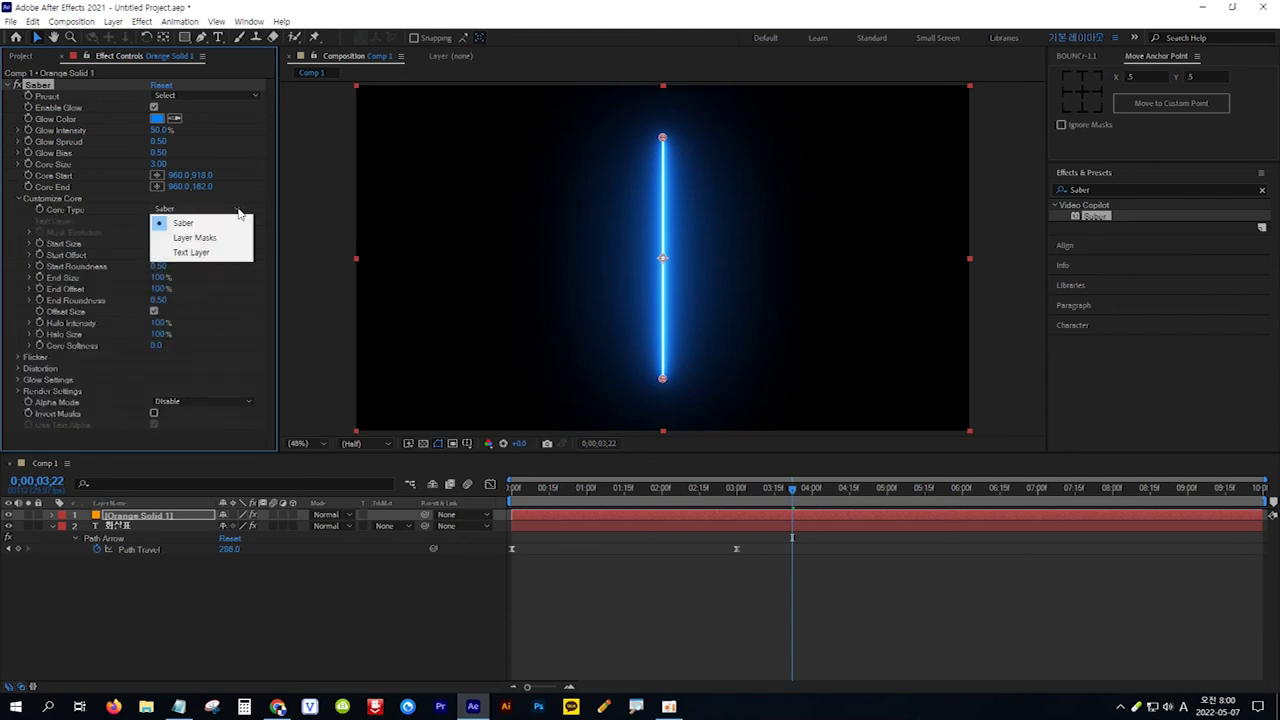
{"action": "left_click", "coordinate": [191, 252]}
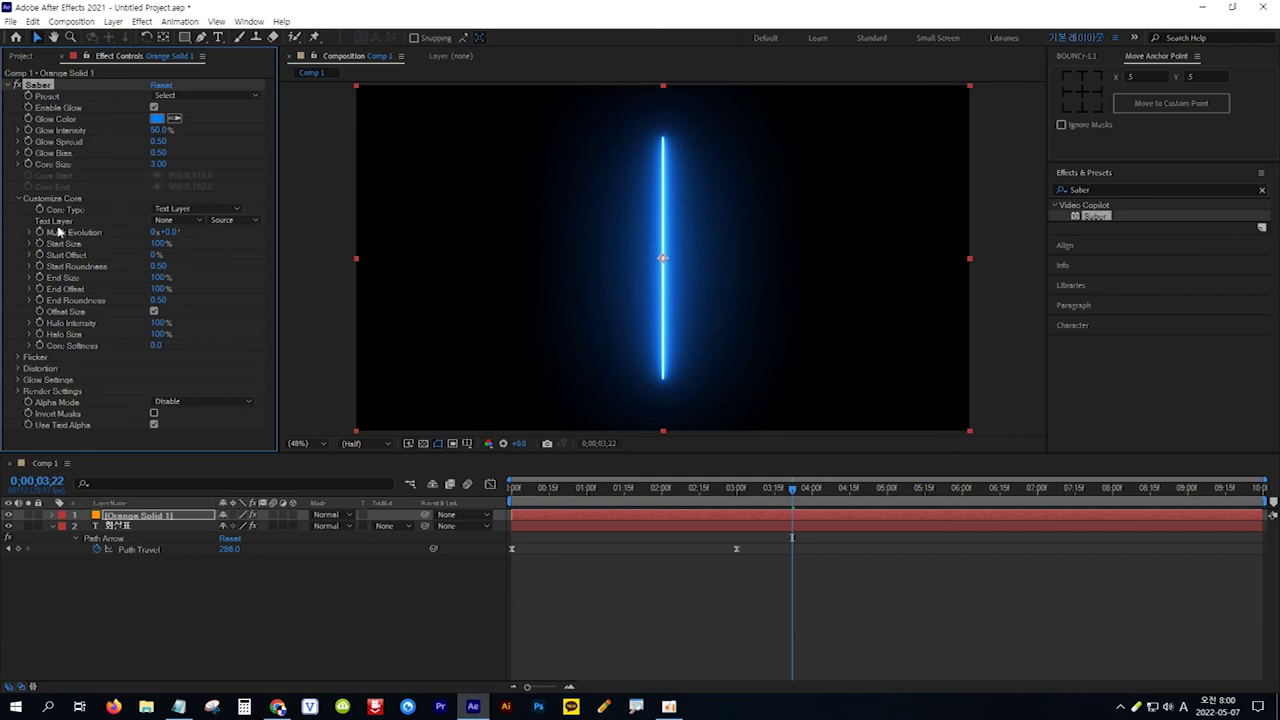
{"action": "left_click", "coordinate": [200, 222]}
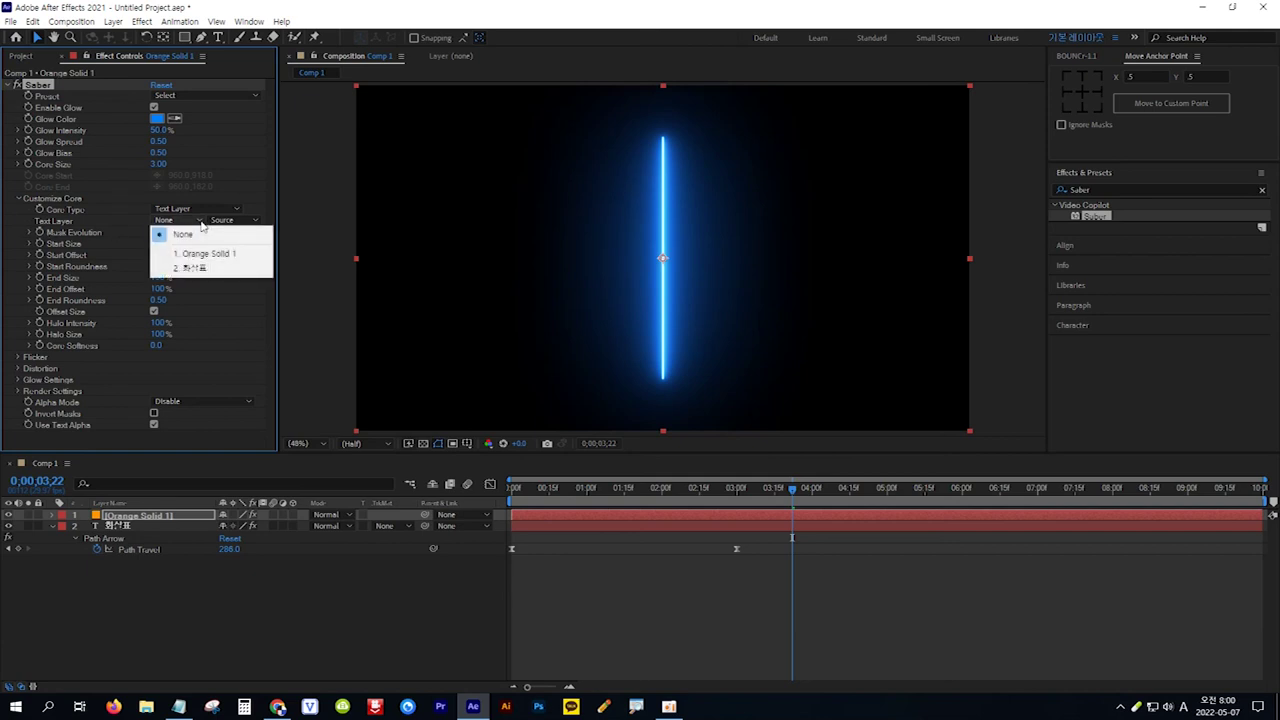
{"action": "left_click", "coordinate": [221, 272]}
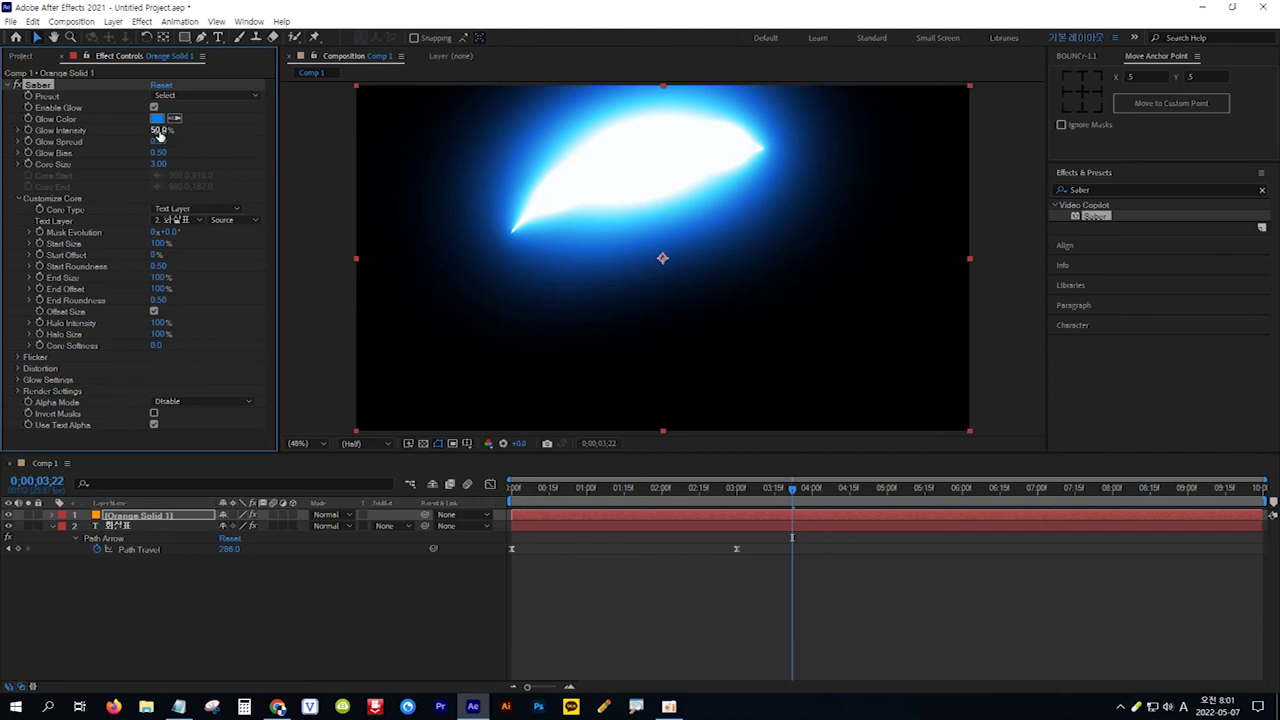
Lower Saber's Glow Intensity to 12%.
{"action": "left_click_drag", "start_coordinate": [150, 130], "coordinate": [134, 130]}
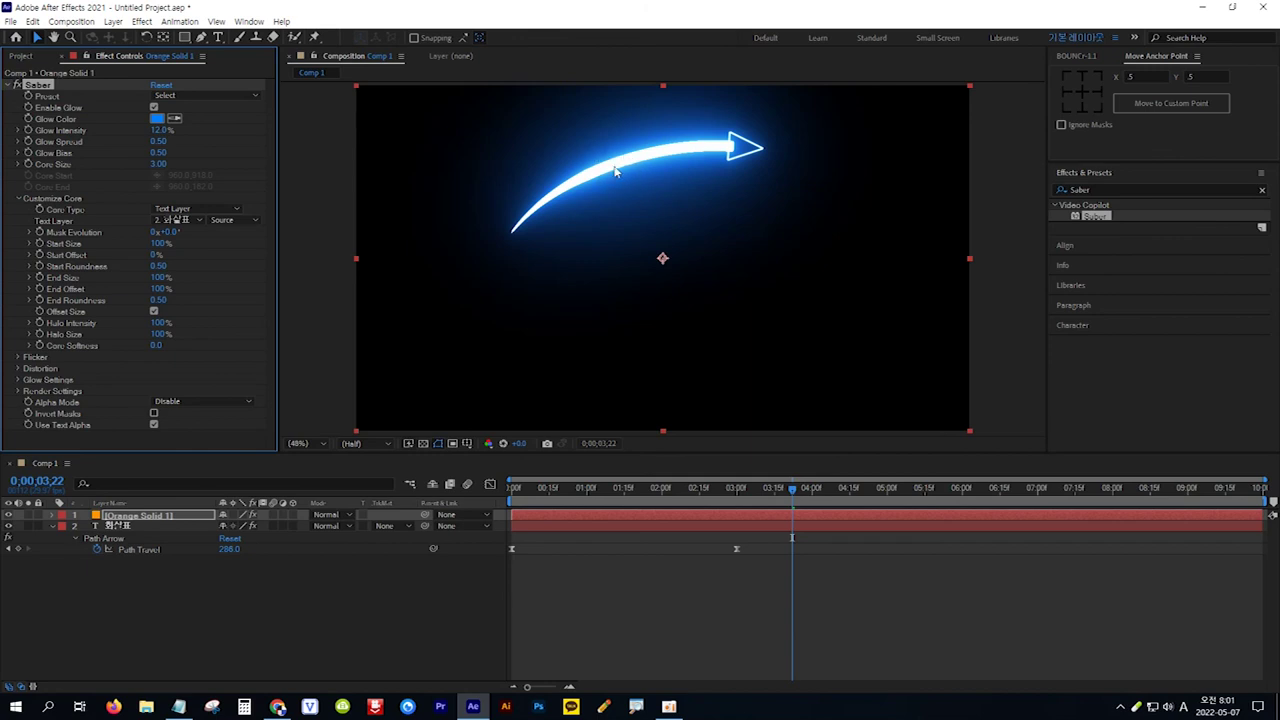
Preview the glowing arrow animation from the beginning of the composition.
{"action": "left_click_drag", "start_coordinate": [792, 488], "coordinate": [512, 497]}
{"action": "key", "text": "space"}
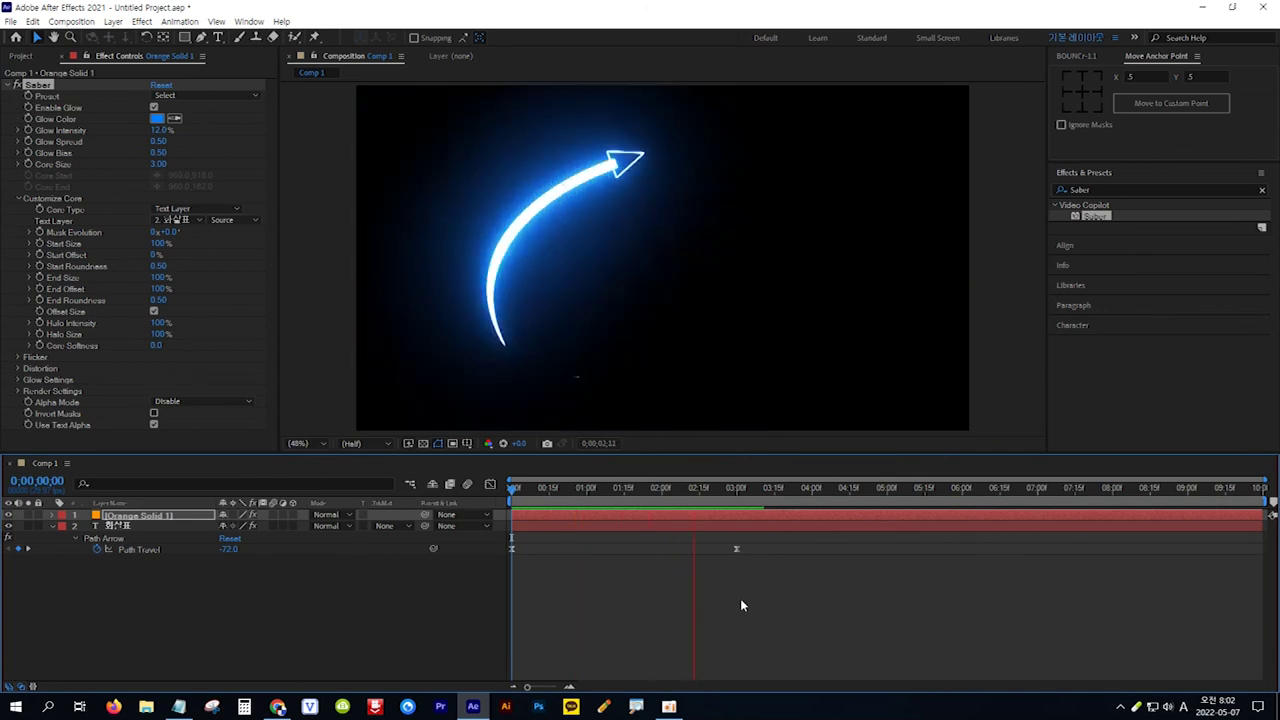
{"action": "key", "text": "space"}
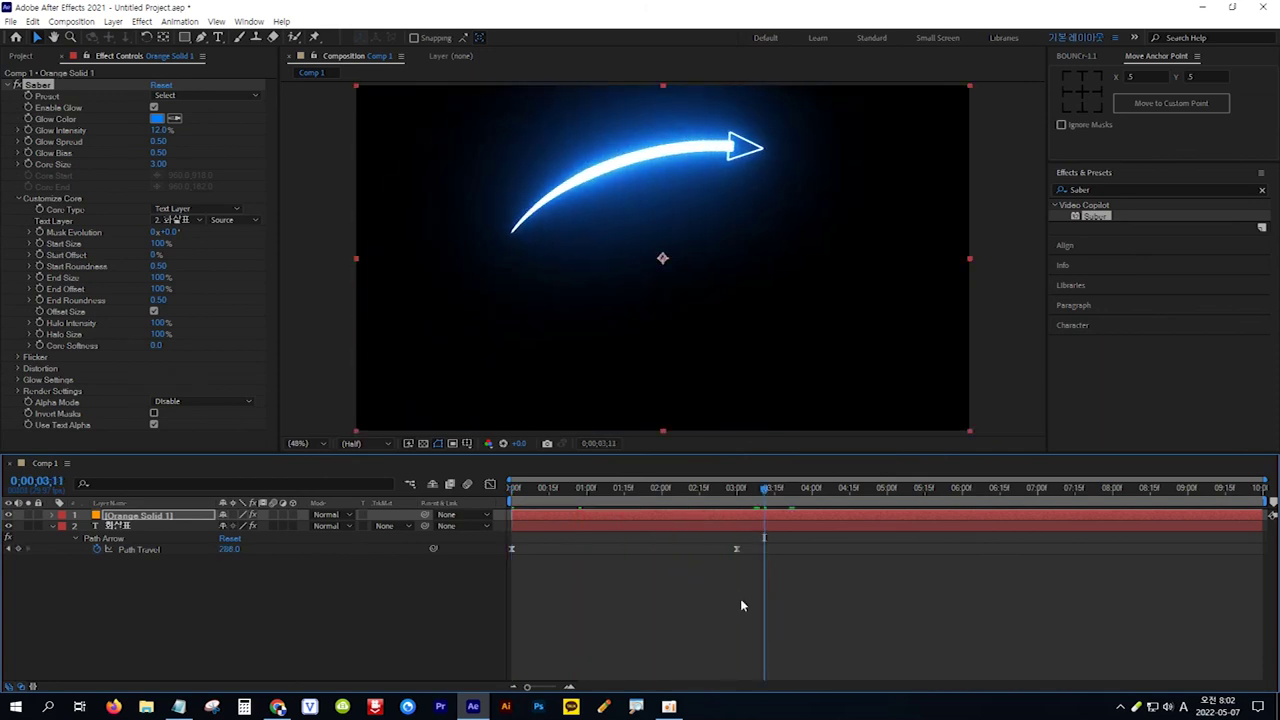